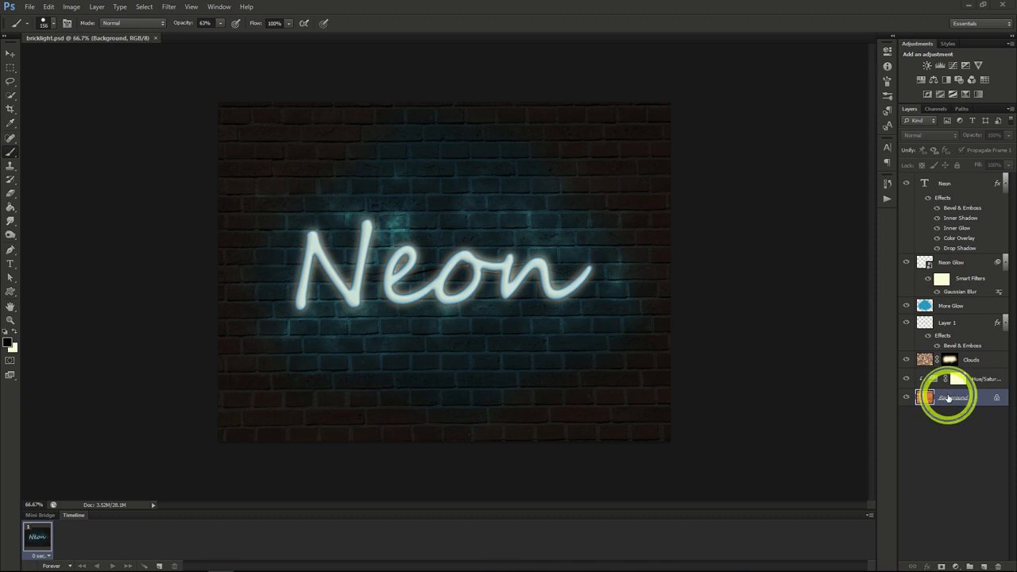
Duplicate the brick Background layer into a new document
{"action": "right_click", "coordinate": [948, 398]}
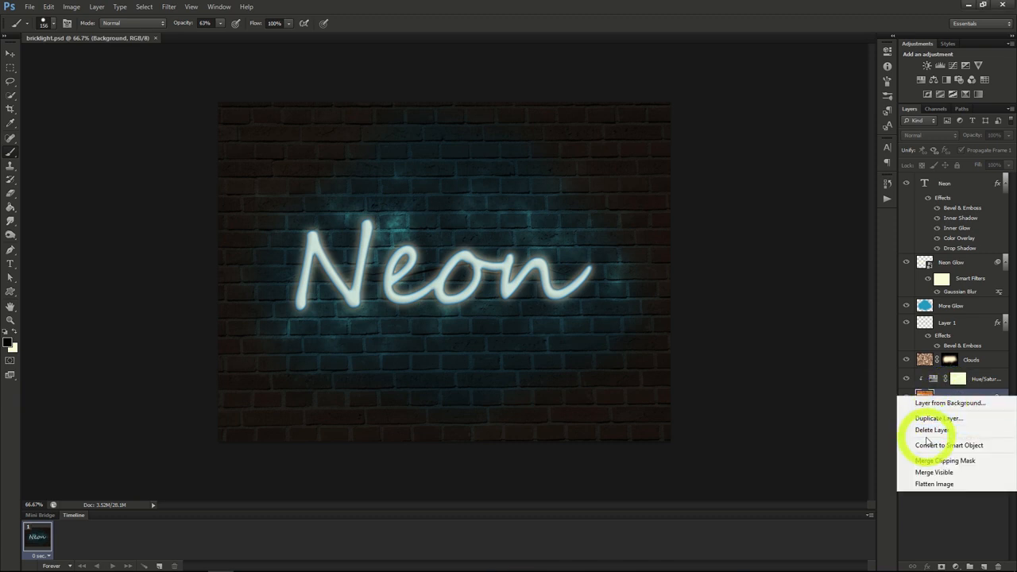
{"action": "left_click", "coordinate": [930, 414]}
{"action": "left_click", "coordinate": [503, 213]}
{"action": "left_click", "coordinate": [484, 232]}
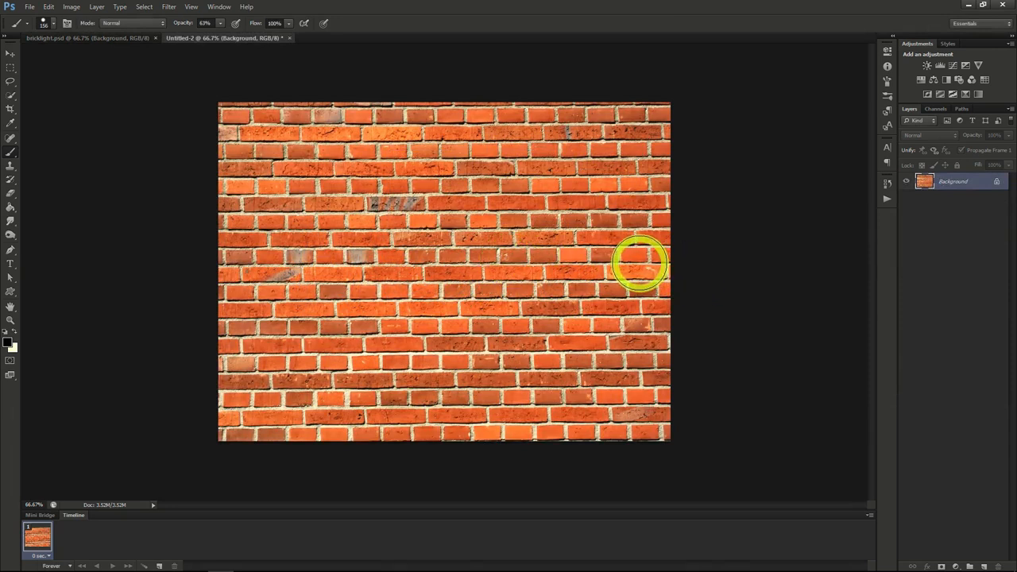
Add the text "Neon" in Segoe Script over the brick wall
{"action": "left_click", "coordinate": [879, 150]}
{"action": "key", "text": "t"}
{"action": "left_click", "coordinate": [346, 275]}
{"action": "type", "text": "Neo"}
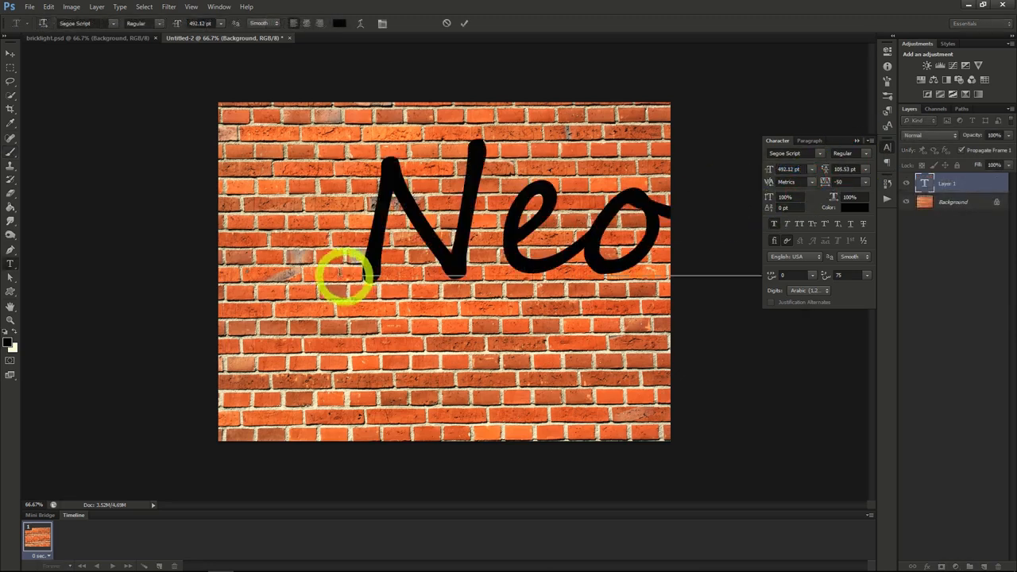
Reduce the Neon text to about 282 pt and place it near the middle of the brick wall
{"action": "left_click_drag", "start_coordinate": [771, 170], "coordinate": [738, 172]}
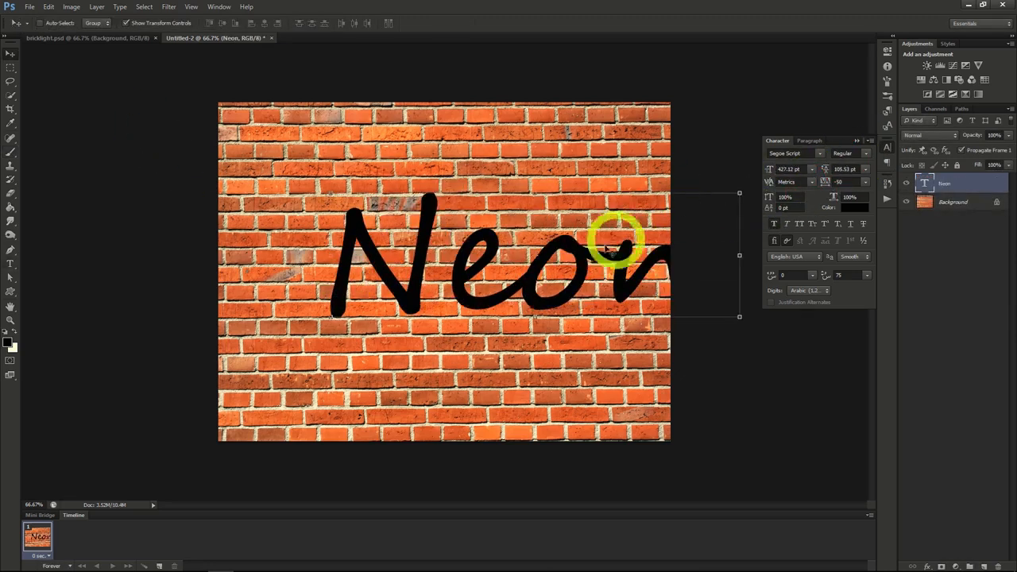
{"action": "left_click_drag", "start_coordinate": [579, 264], "coordinate": [526, 266]}
{"action": "left_click", "coordinate": [754, 168]}
{"action": "left_click_drag", "start_coordinate": [755, 169], "coordinate": [562, 273]}
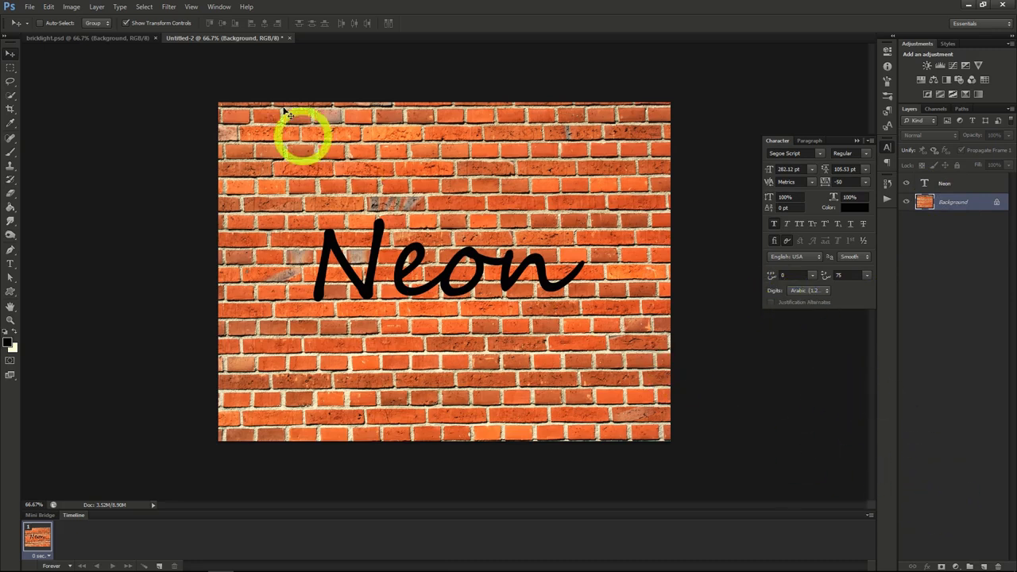
Add a Hue/Saturation adjustment layer above the Background with saturation -70 and lightness about -87
{"action": "left_click", "coordinate": [96, 7]}
{"action": "mouse_move", "coordinate": [129, 101]}
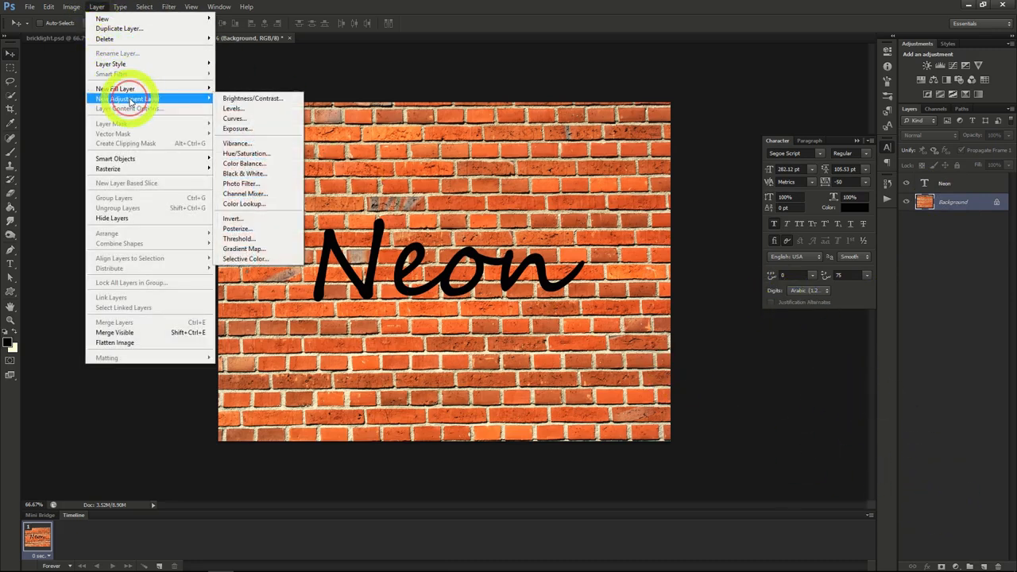
{"action": "left_click", "coordinate": [239, 153]}
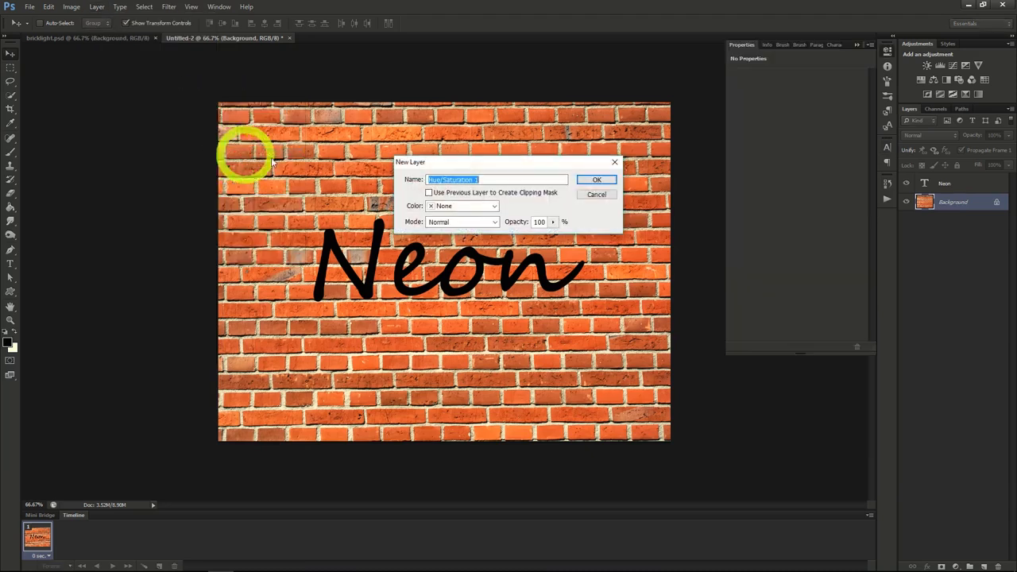
{"action": "left_click", "coordinate": [597, 181]}
{"action": "left_click_drag", "start_coordinate": [797, 143], "coordinate": [740, 162]}
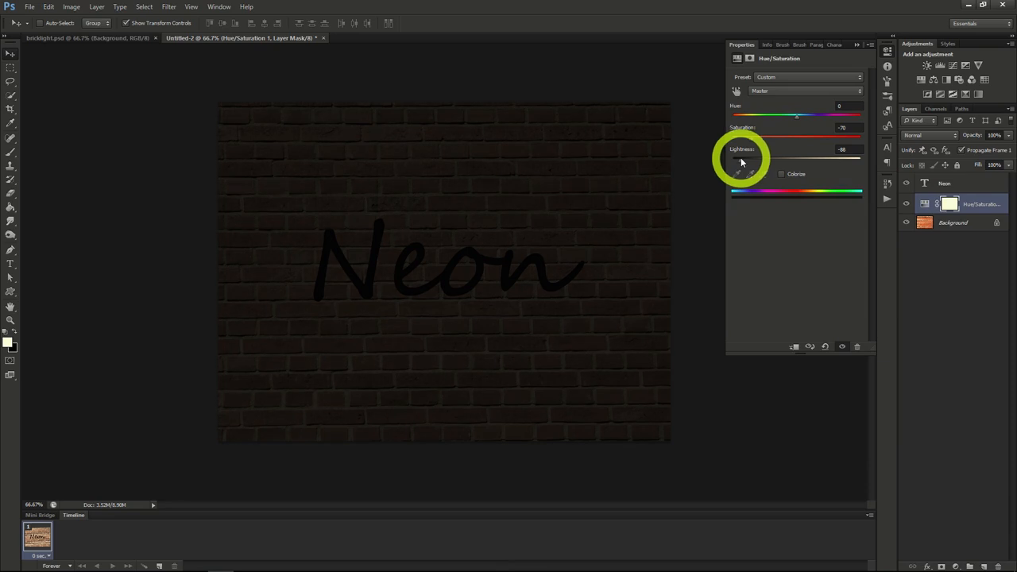
Create a new layer above the Hue/Saturation layer and fill it with rendered Clouds
{"action": "left_click", "coordinate": [923, 205]}
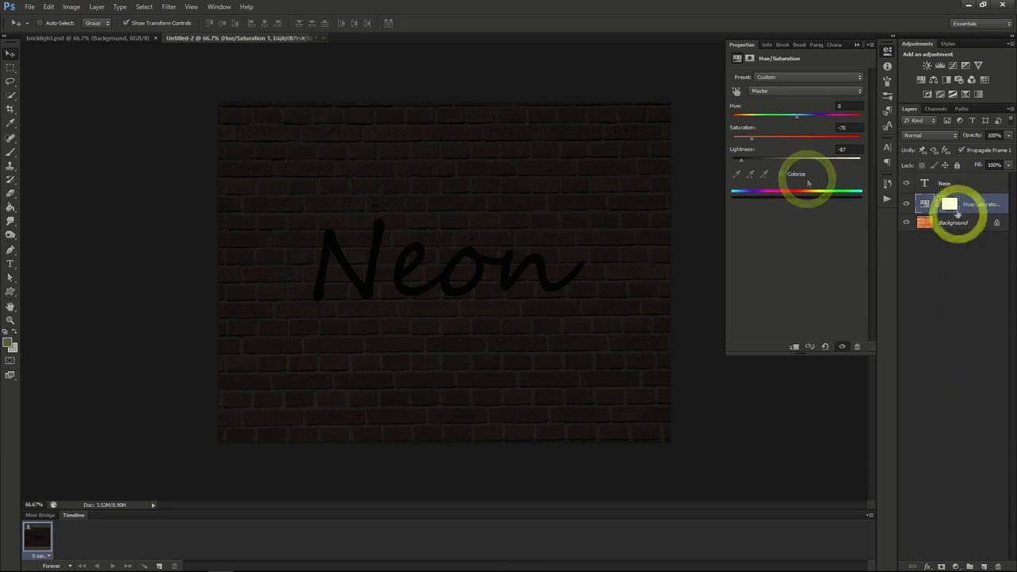
{"action": "left_click", "coordinate": [983, 565]}
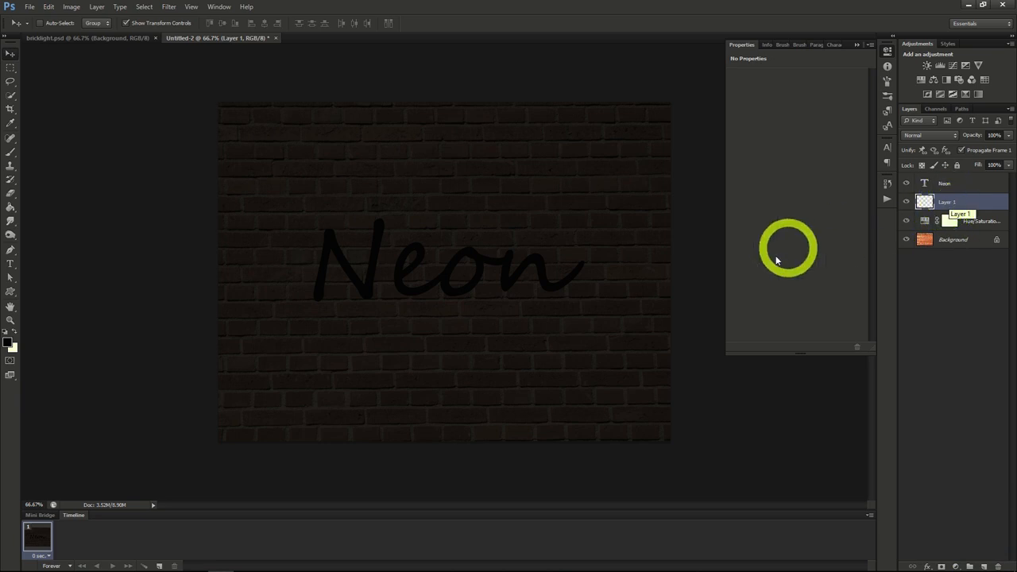
{"action": "left_click", "coordinate": [168, 6]}
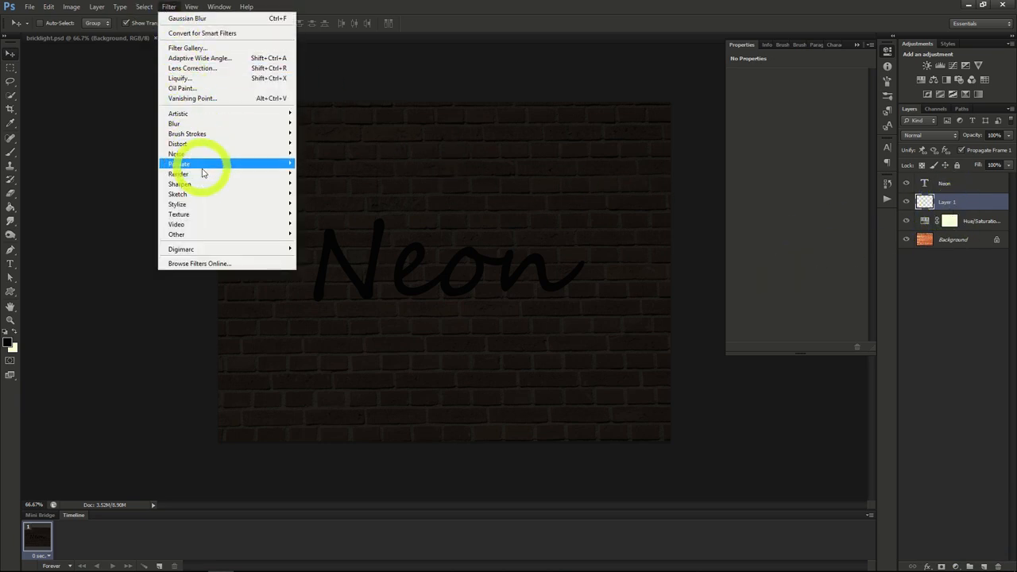
{"action": "mouse_move", "coordinate": [199, 173]}
{"action": "left_click", "coordinate": [313, 172]}
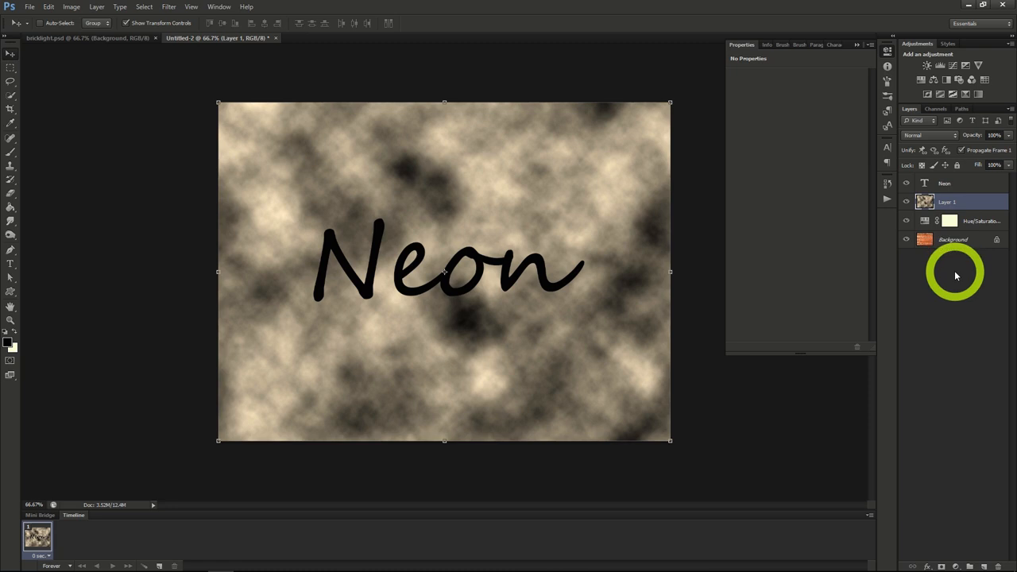
Add a black layer mask to the clouds layer and set its blend mode to Divide
{"action": "left_click", "coordinate": [941, 565], "text": "alt"}
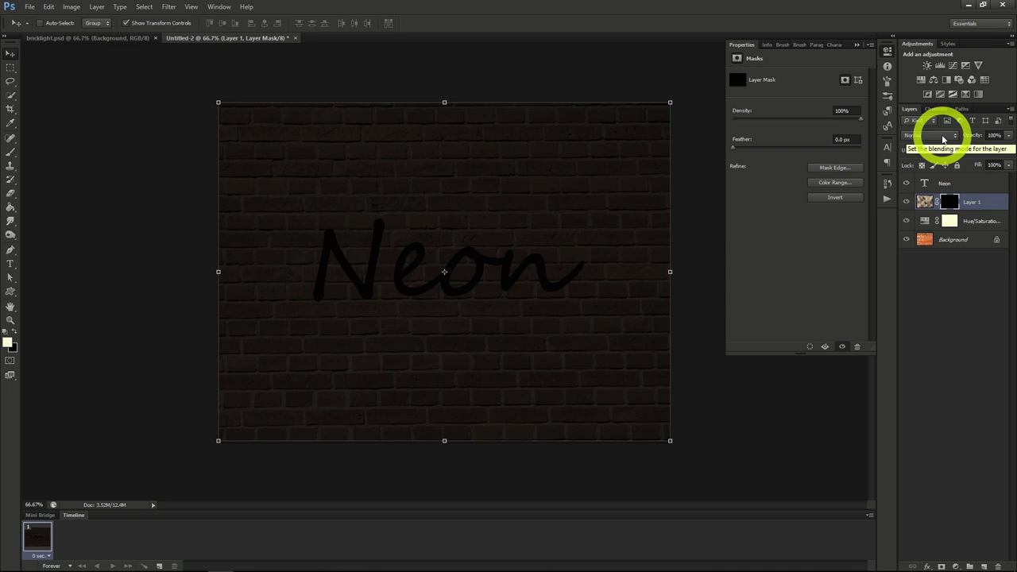
{"action": "left_click", "coordinate": [943, 140]}
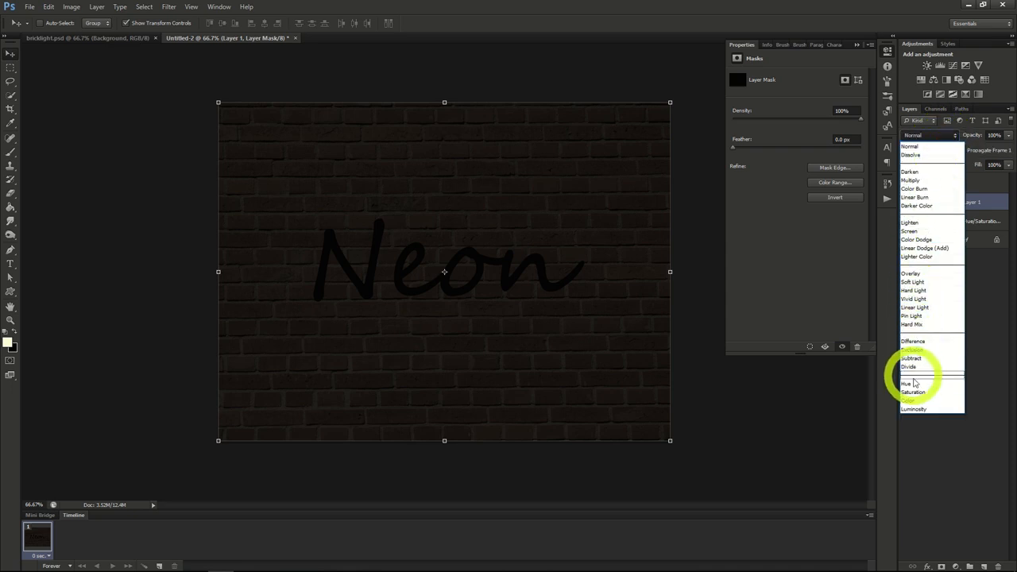
{"action": "left_click", "coordinate": [909, 367]}
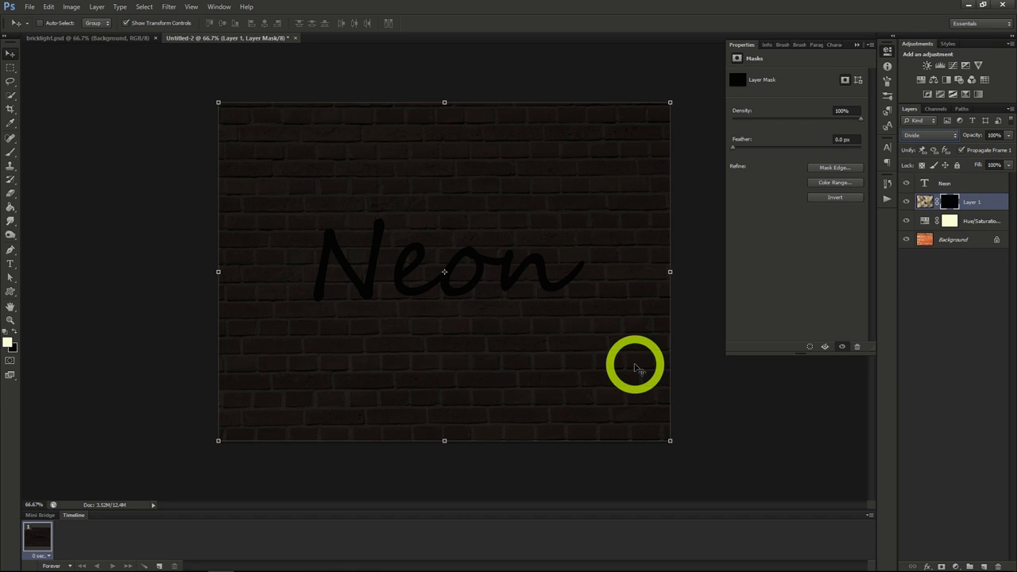
Paint the clouds layer's mask around the Neon text with a soft 156 px brush in the light color at 50% opacity
{"action": "left_click", "coordinate": [10, 154]}
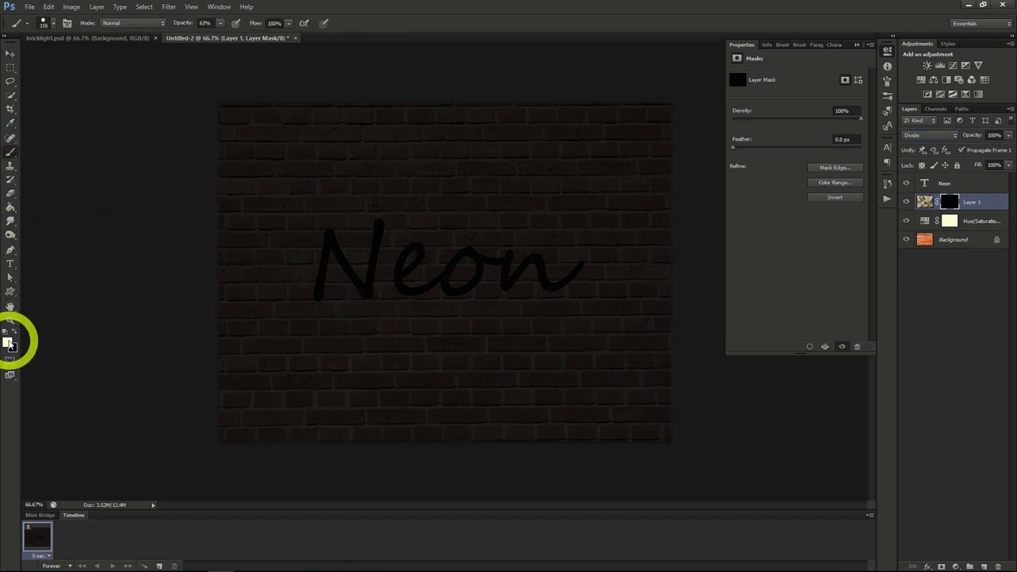
{"action": "key", "text": "x"}
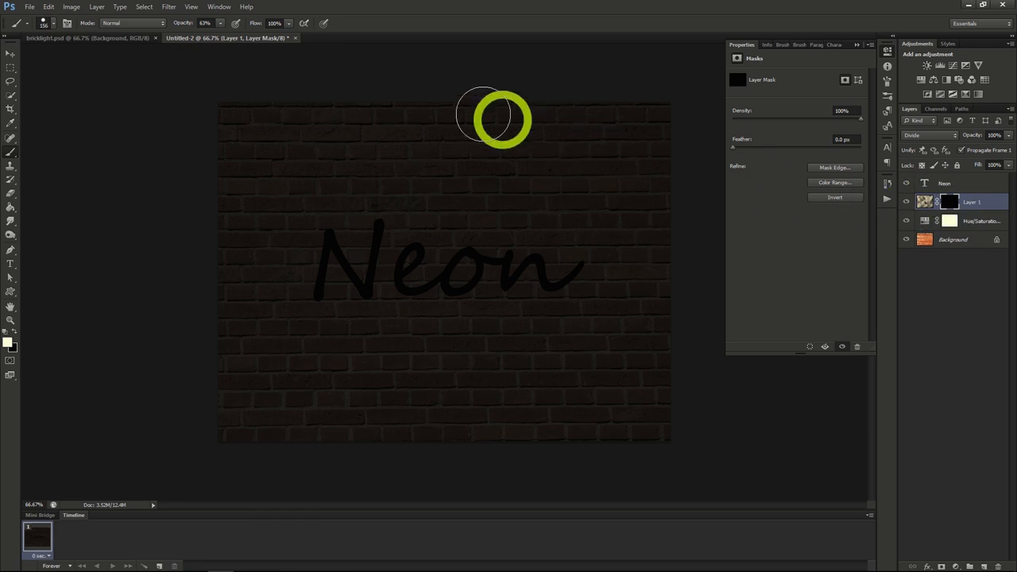
{"action": "left_click_drag", "start_coordinate": [219, 38], "coordinate": [214, 39]}
{"action": "left_click", "coordinate": [49, 23]}
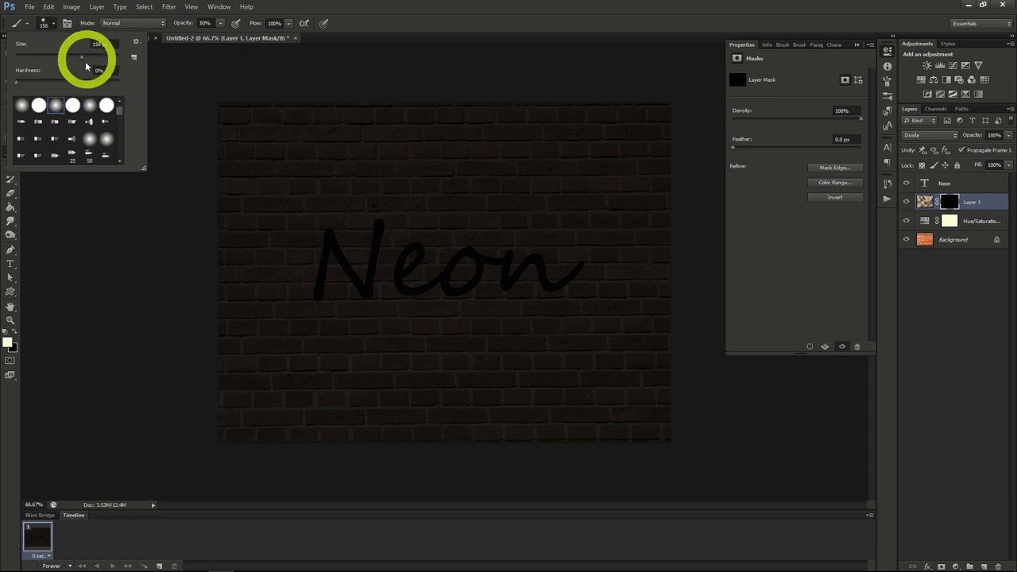
{"action": "left_click", "coordinate": [52, 26]}
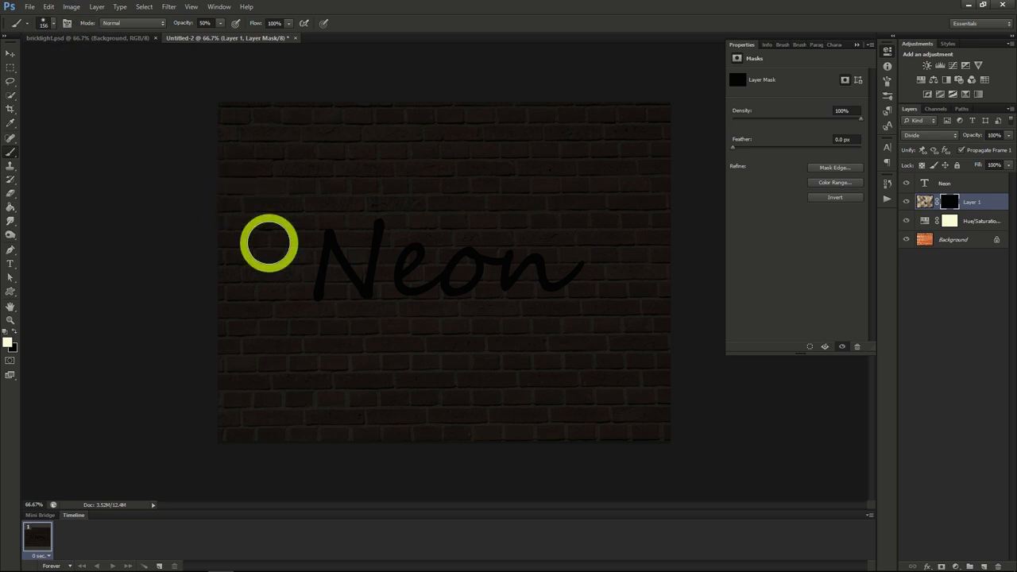
{"action": "mouse_move", "coordinate": [292, 284]}
{"action": "left_mouse_down"}
{"action": "mouse_move", "coordinate": [367, 233]}
{"action": "mouse_move", "coordinate": [322, 312]}
{"action": "mouse_move", "coordinate": [454, 252]}
{"action": "mouse_move", "coordinate": [495, 274]}
{"action": "mouse_move", "coordinate": [410, 284]}
{"action": "mouse_move", "coordinate": [487, 234]}
{"action": "mouse_move", "coordinate": [558, 296]}
{"action": "mouse_move", "coordinate": [562, 237]}
{"action": "mouse_move", "coordinate": [505, 235]}
{"action": "mouse_move", "coordinate": [544, 297]}
{"action": "mouse_move", "coordinate": [431, 238]}
{"action": "mouse_move", "coordinate": [392, 321]}
{"action": "mouse_move", "coordinate": [500, 246]}
{"action": "left_mouse_up"}
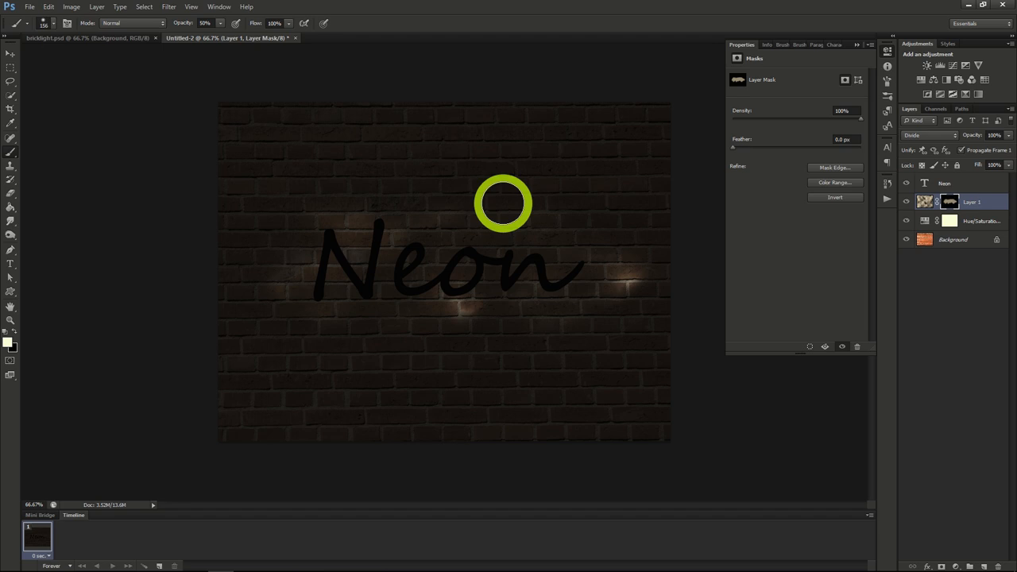
Make the Neon text blue and give it a Bevel & Emboss with depth 185%, size 3 px and maximum soften
{"action": "left_click", "coordinate": [947, 183]}
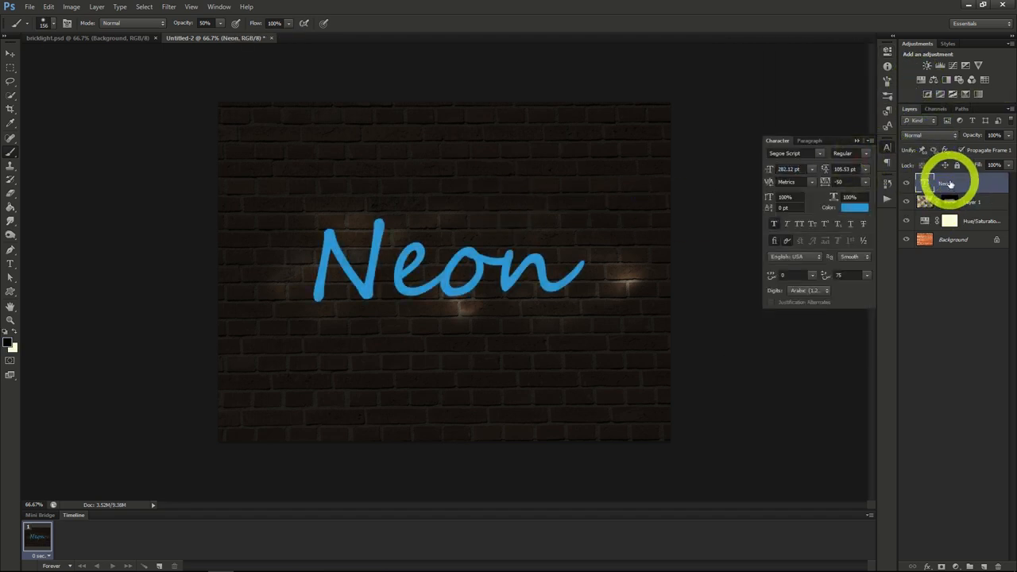
{"action": "right_click", "coordinate": [950, 183]}
{"action": "left_click", "coordinate": [905, 186]}
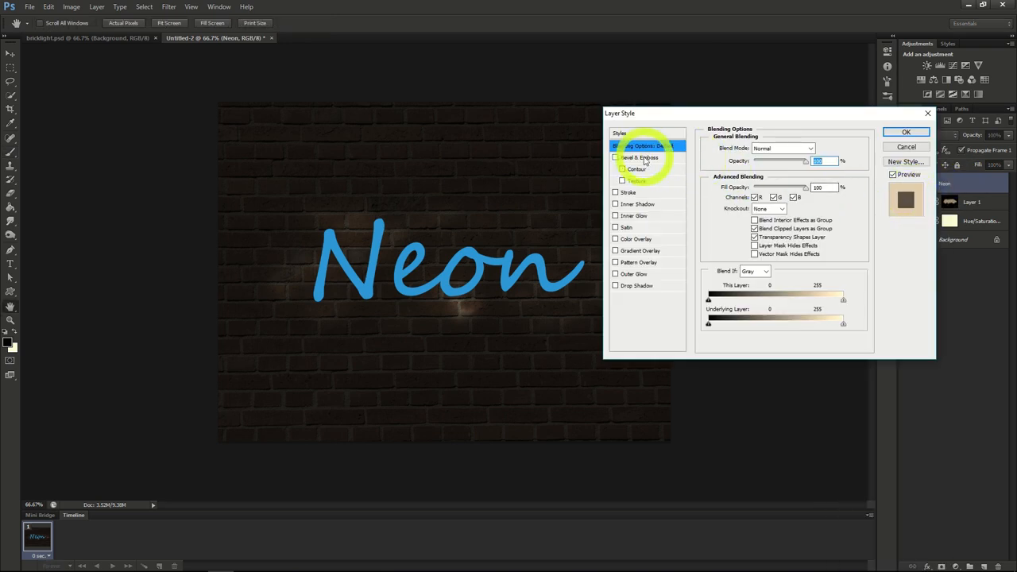
{"action": "left_click", "coordinate": [642, 157]}
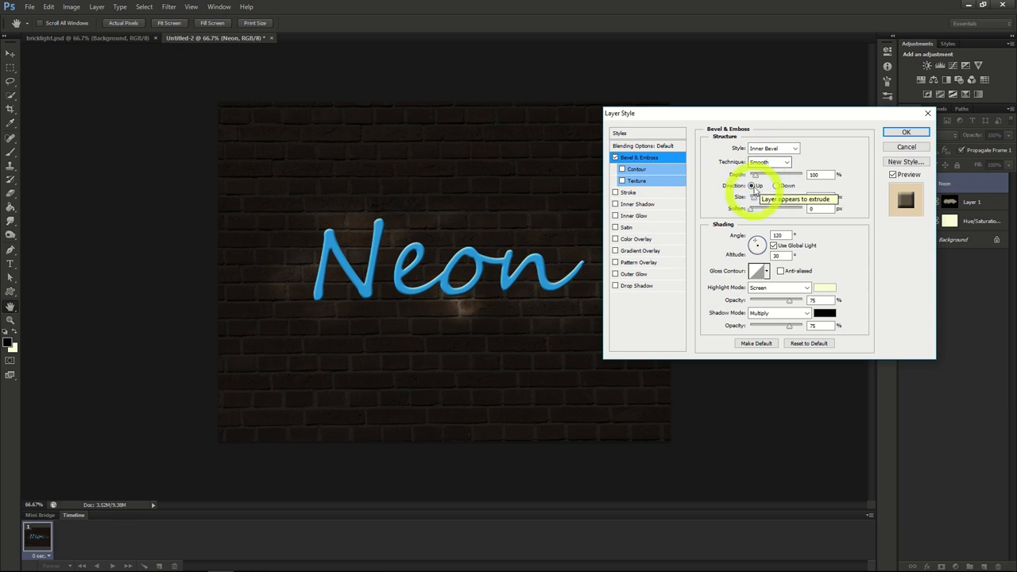
{"action": "left_click", "coordinate": [759, 176]}
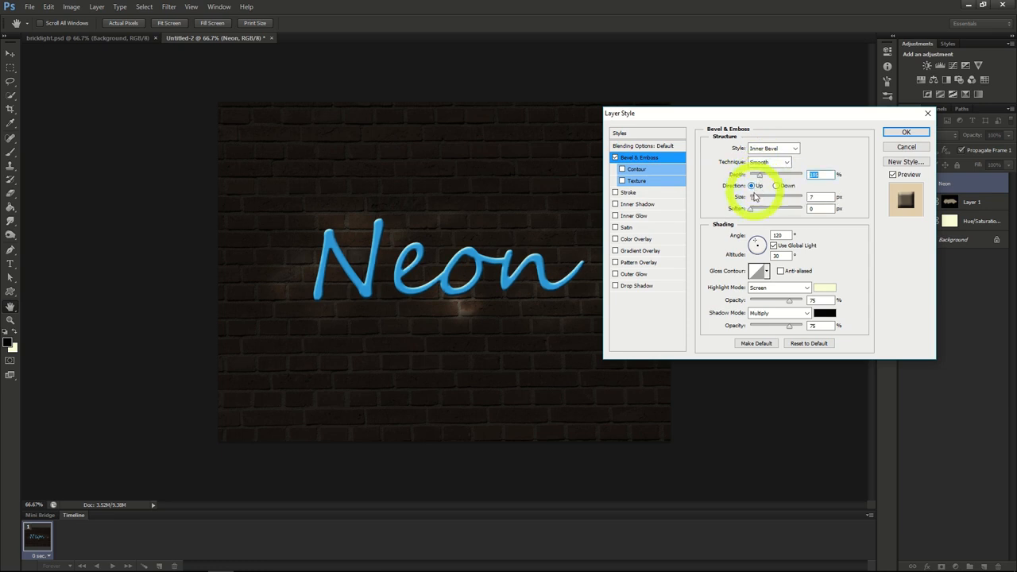
{"action": "left_click_drag", "start_coordinate": [756, 196], "coordinate": [809, 209]}
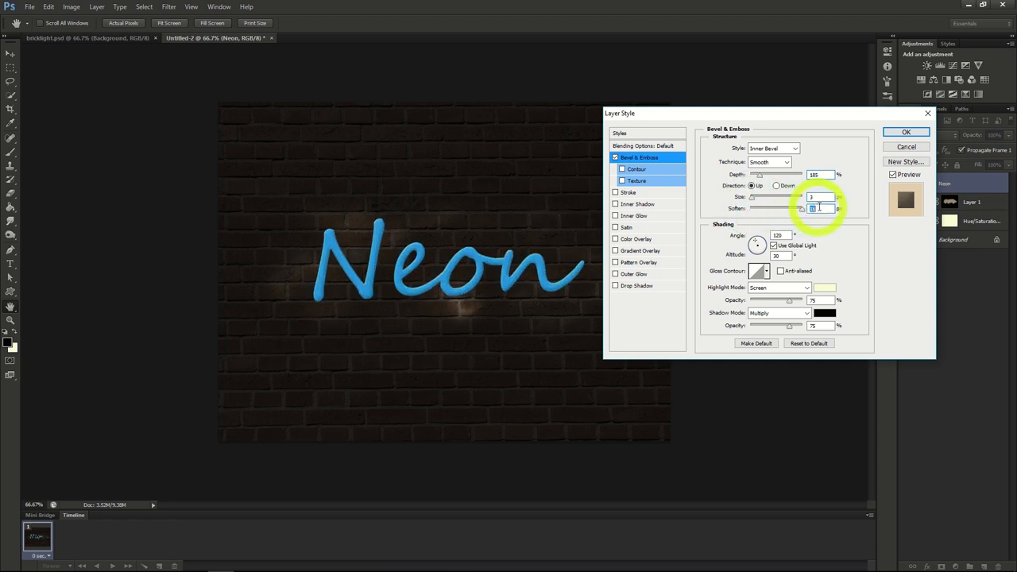
Add an Inner Shadow to the Neon text with 40% opacity and 5 px distance, and adjust its size
{"action": "left_click", "coordinate": [635, 205]}
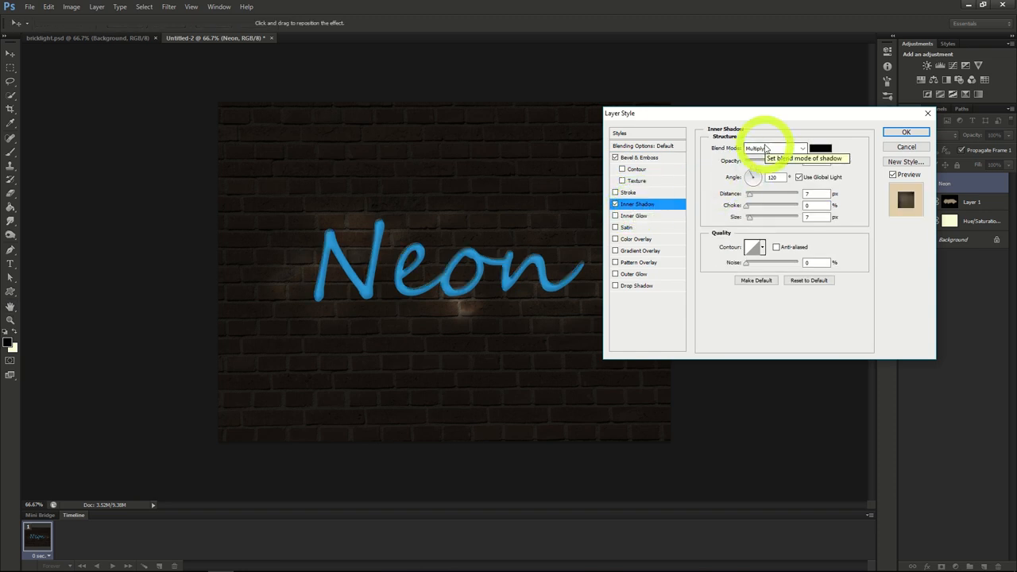
{"action": "left_click", "coordinate": [771, 163]}
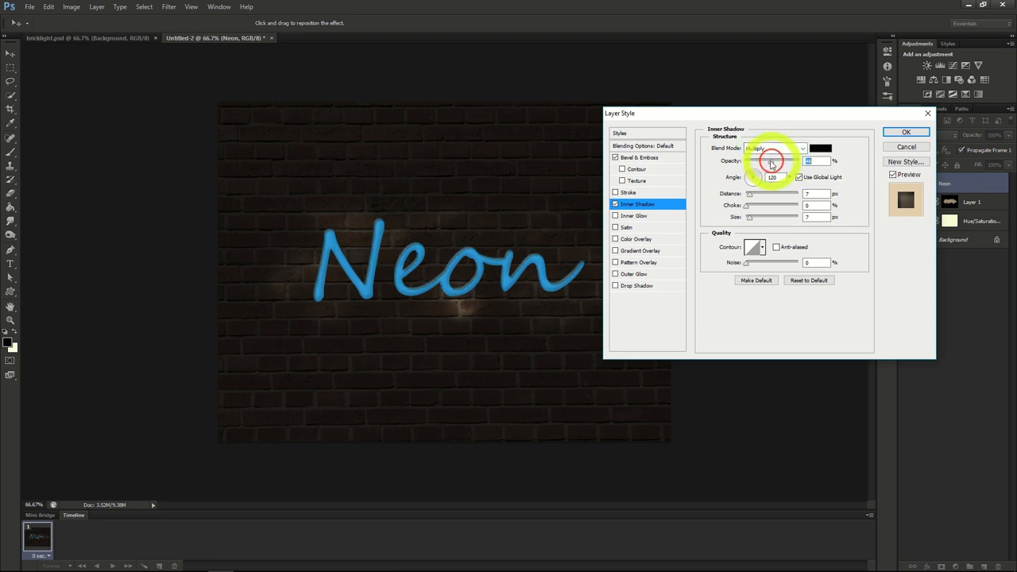
{"action": "left_click_drag", "start_coordinate": [767, 162], "coordinate": [766, 162]}
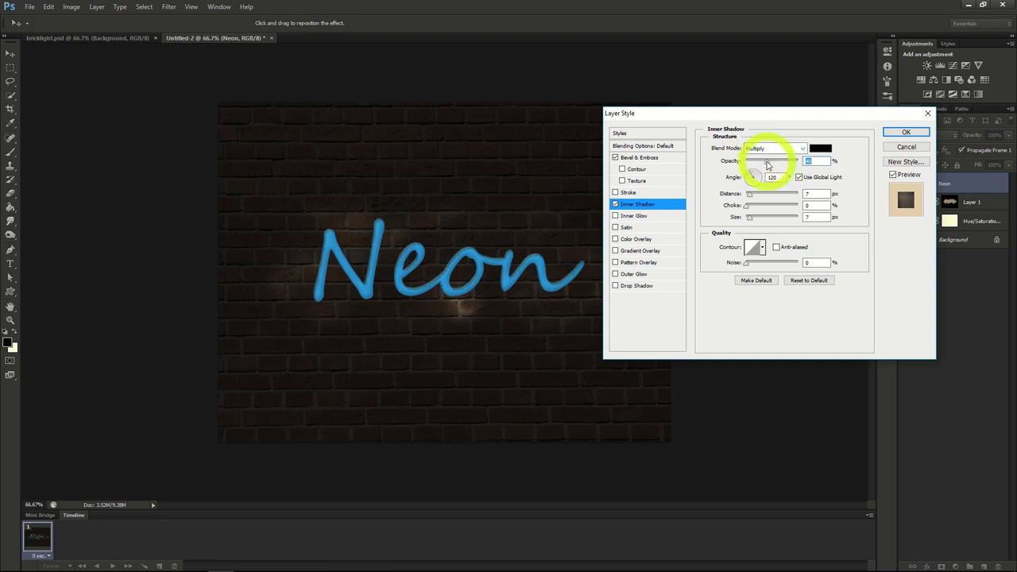
{"action": "left_click", "coordinate": [749, 193]}
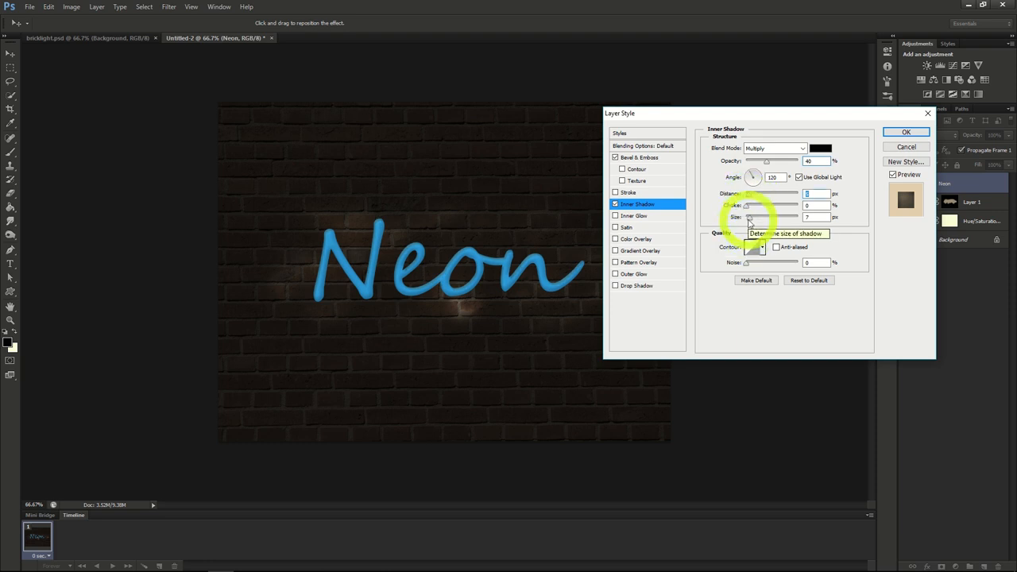
{"action": "left_click", "coordinate": [748, 220]}
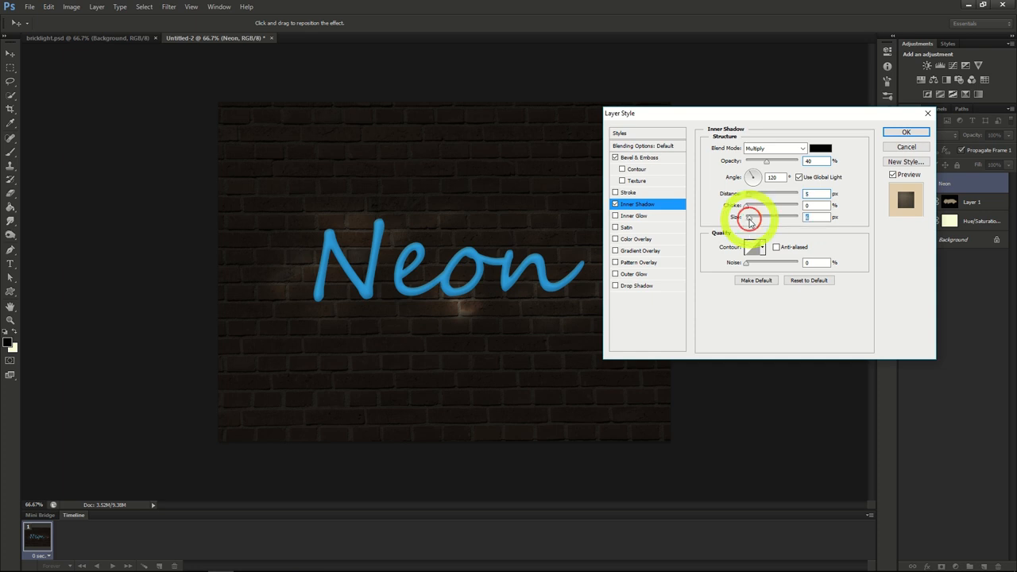
Add an Inner Glow of 8 px from the center to the Neon text and apply the layer style
{"action": "left_click", "coordinate": [638, 216]}
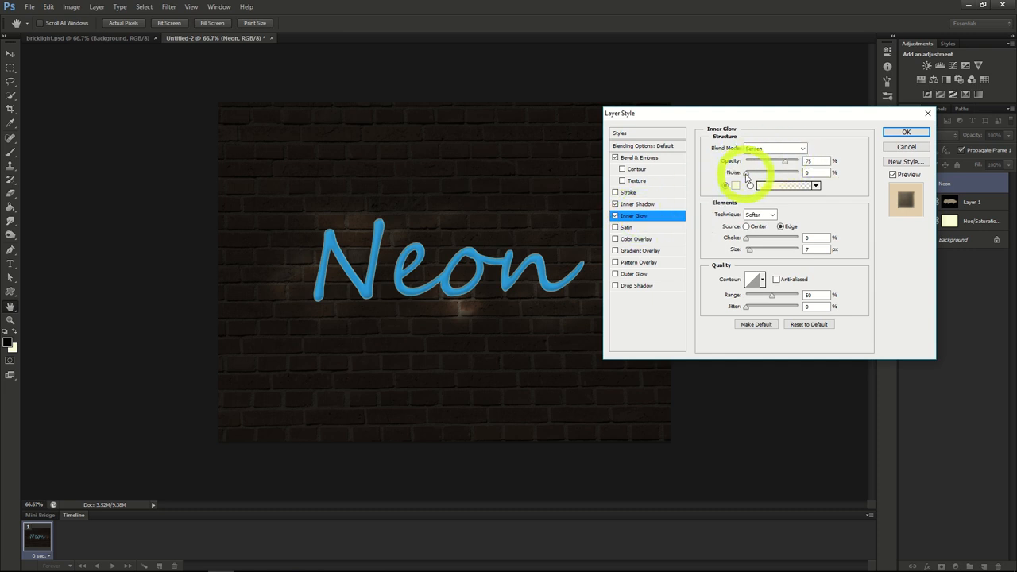
{"action": "left_click", "coordinate": [749, 251]}
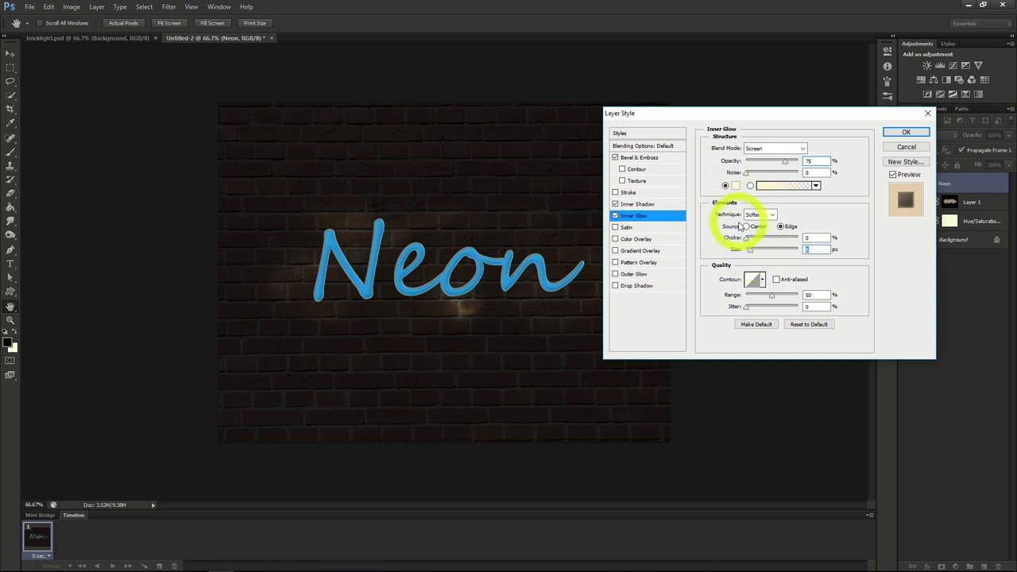
{"action": "left_click", "coordinate": [746, 228]}
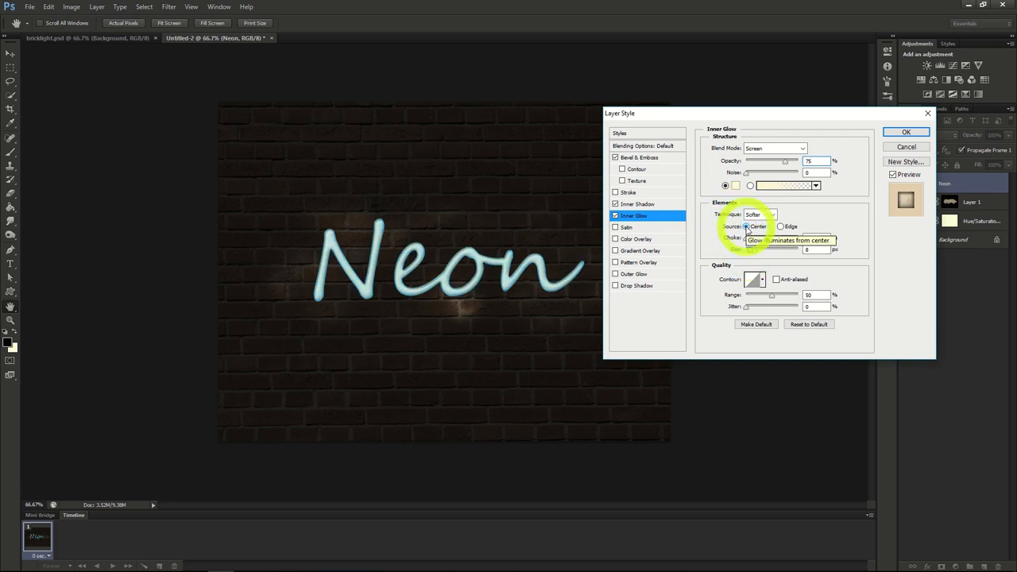
{"action": "left_click", "coordinate": [906, 131]}
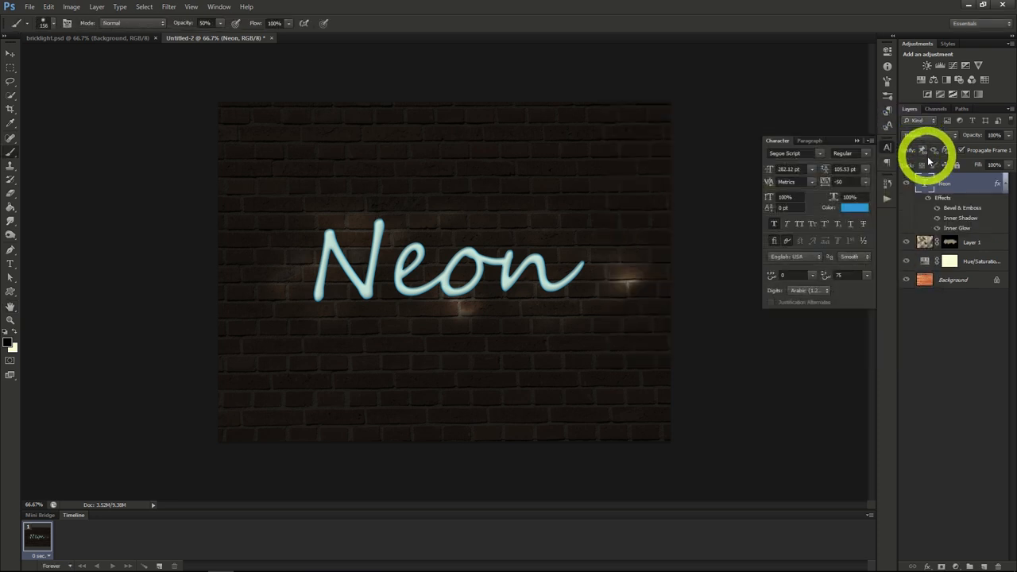
Duplicate the Neon text layer, place the copy beneath the original, and convert the copy to a smart object
{"action": "right_click", "coordinate": [946, 188]}
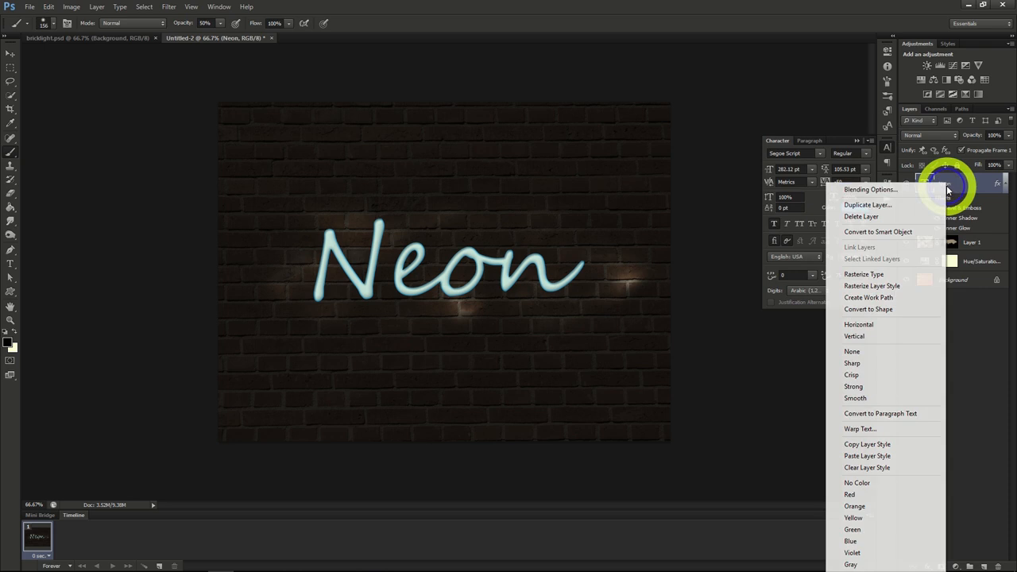
{"action": "left_click", "coordinate": [899, 201]}
{"action": "left_click", "coordinate": [598, 173]}
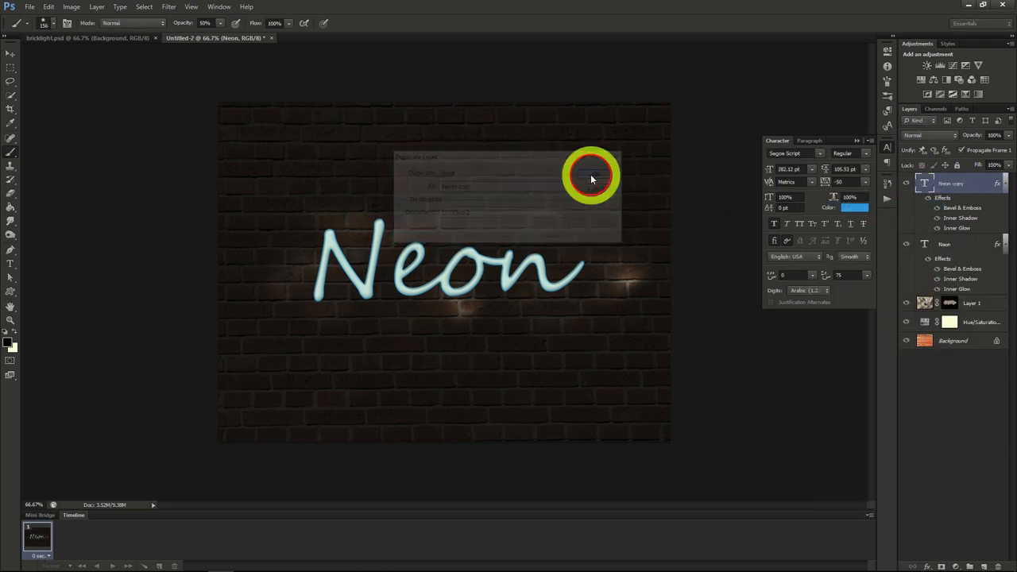
{"action": "left_click_drag", "start_coordinate": [953, 186], "coordinate": [959, 290]}
{"action": "right_click", "coordinate": [961, 243]}
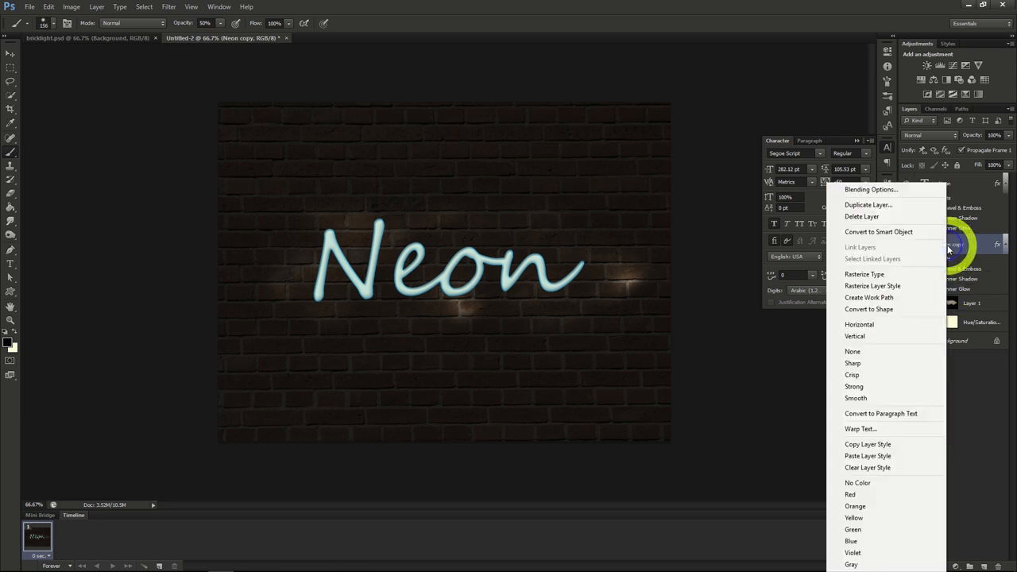
{"action": "left_click", "coordinate": [897, 228]}
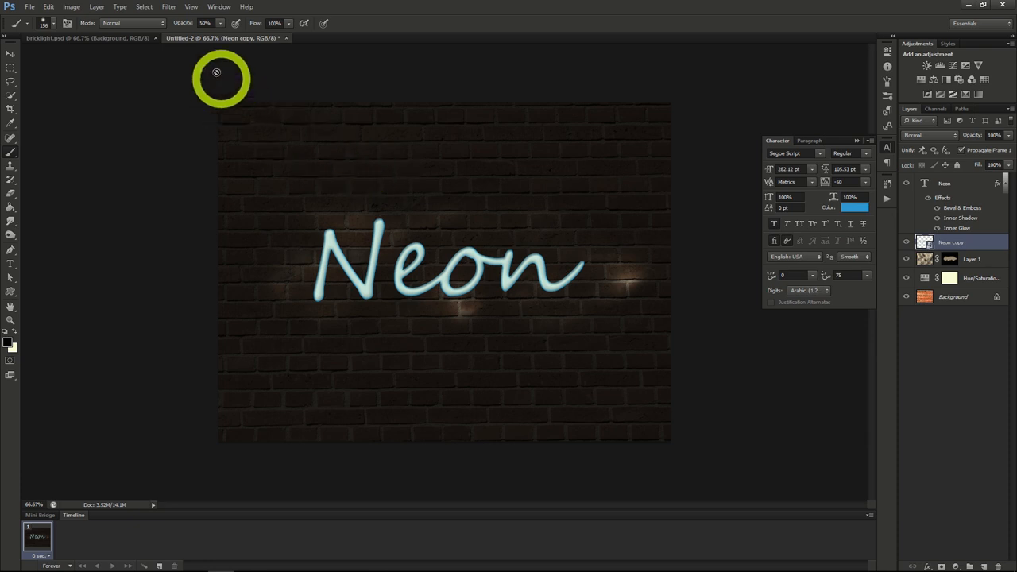
Apply a Gaussian Blur with a radius of 11 pixels to the Neon copy smart object
{"action": "left_click", "coordinate": [169, 7]}
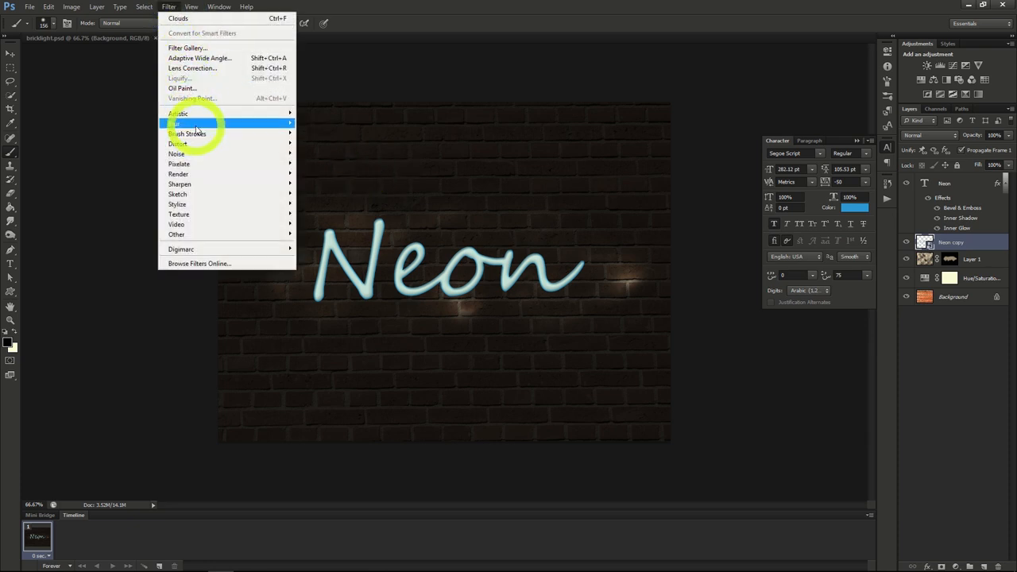
{"action": "mouse_move", "coordinate": [227, 125]}
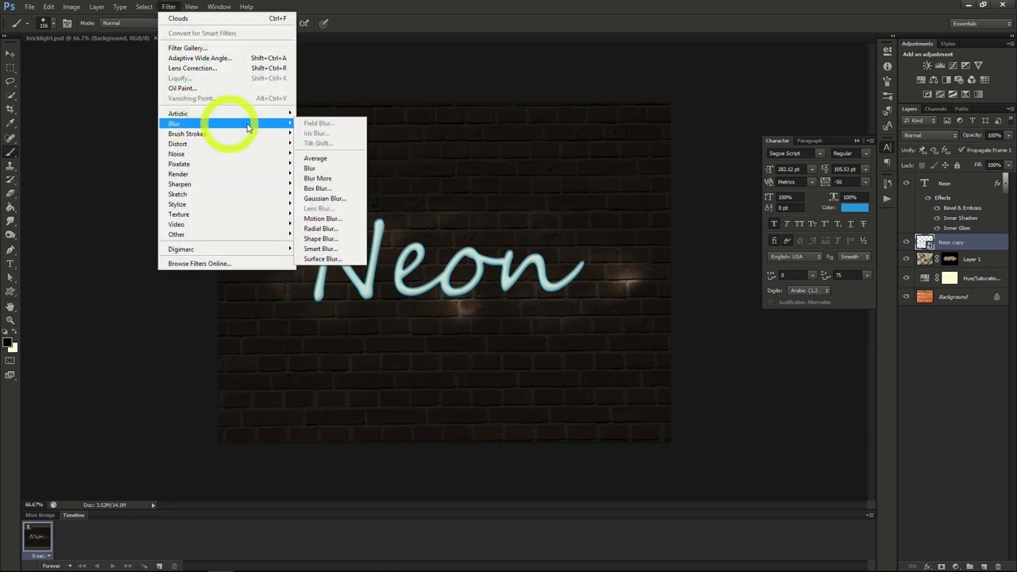
{"action": "left_click", "coordinate": [323, 199]}
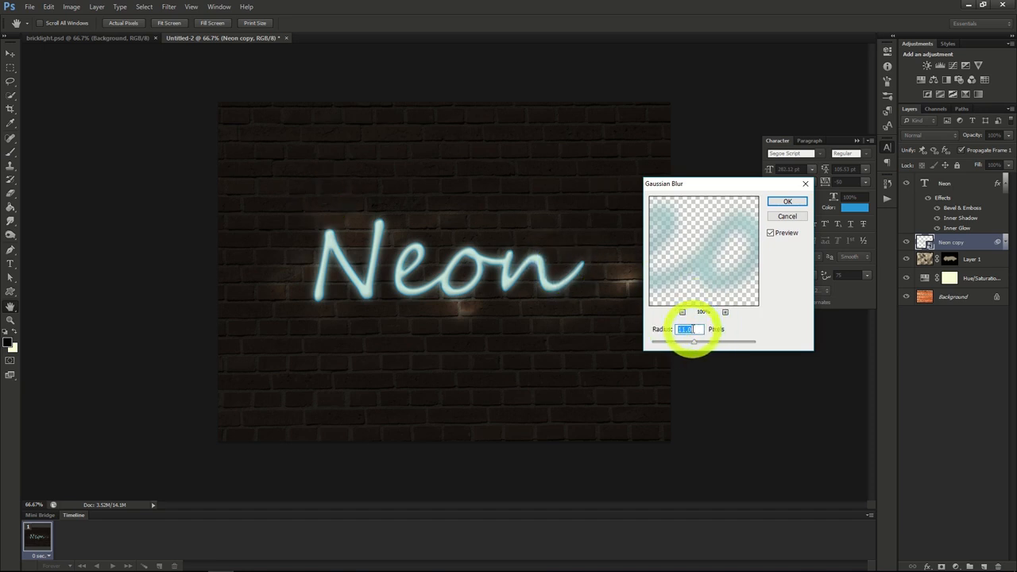
{"action": "left_click", "coordinate": [782, 203]}
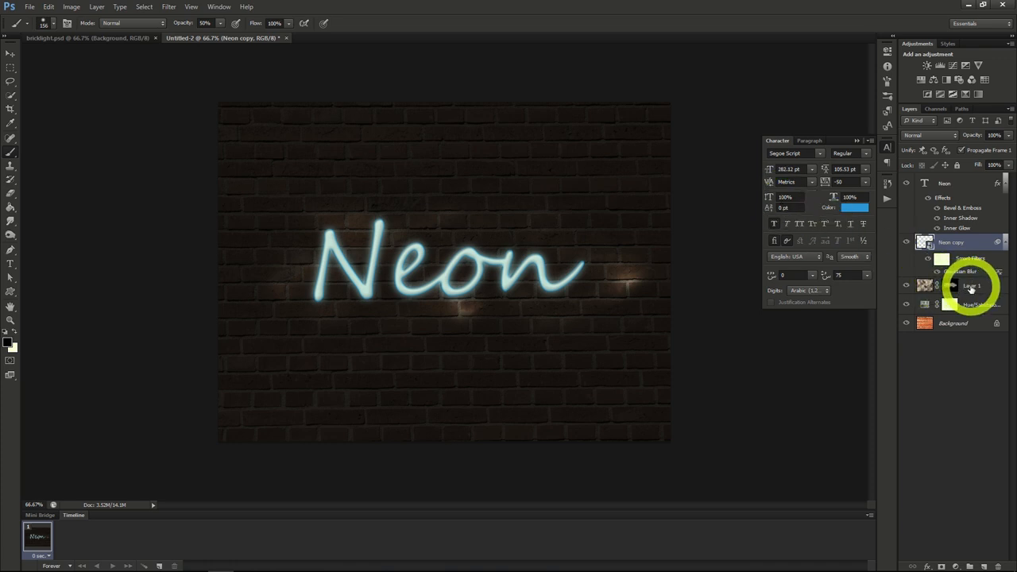
Add a new layer directly above Layer 1 and reduce the brush size to 13 px
{"action": "left_click", "coordinate": [971, 284]}
{"action": "left_click", "coordinate": [984, 566]}
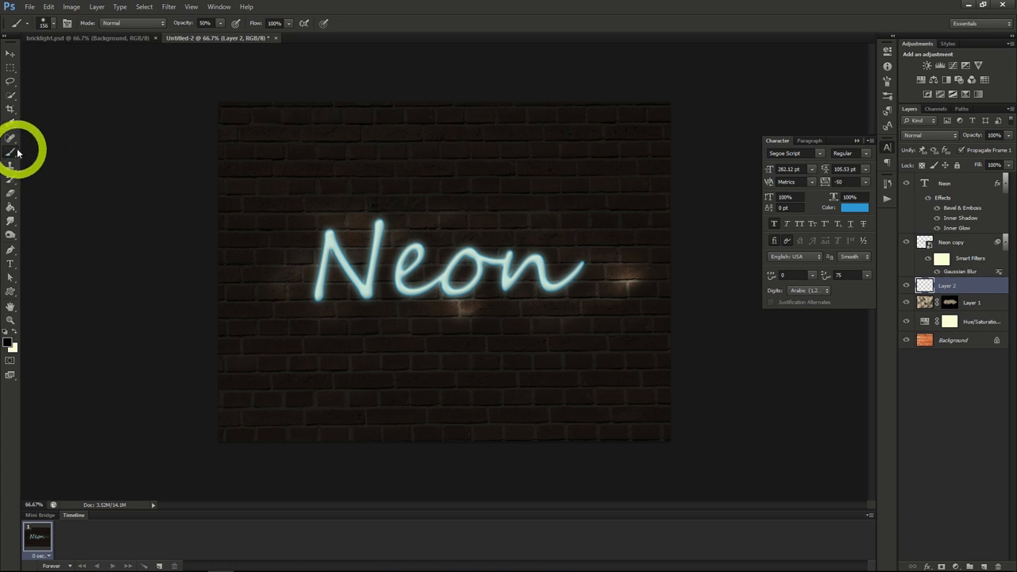
{"action": "left_click", "coordinate": [54, 28]}
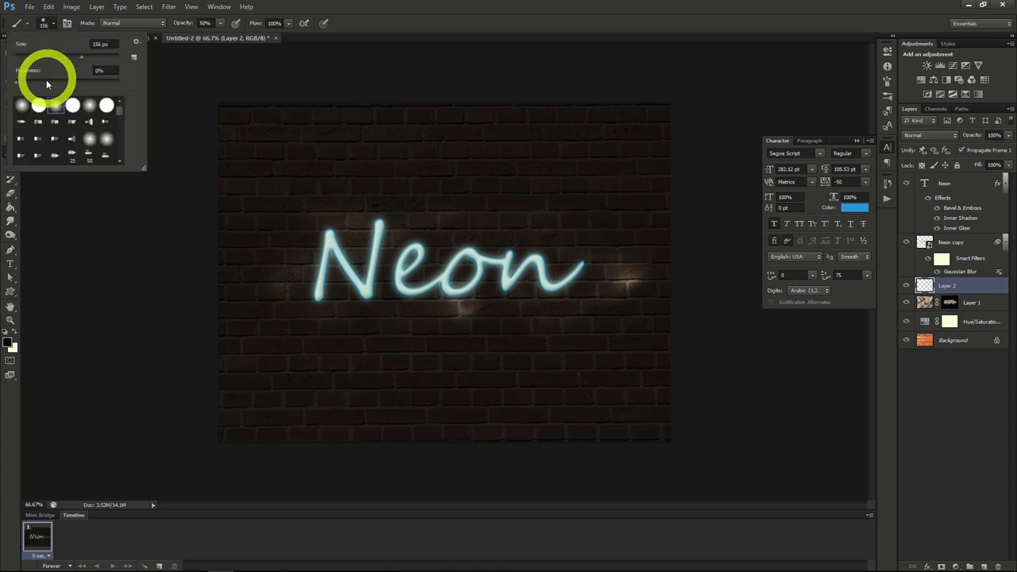
{"action": "left_click", "coordinate": [40, 99]}
{"action": "left_click", "coordinate": [54, 27]}
{"action": "left_click", "coordinate": [54, 27]}
{"action": "left_click_drag", "start_coordinate": [77, 55], "coordinate": [34, 53]}
{"action": "left_click", "coordinate": [151, 261]}
Stroke a wavy Pen path across the Neon letters with the brush and simulated pressure, and delete the path
{"action": "left_click", "coordinate": [11, 249]}
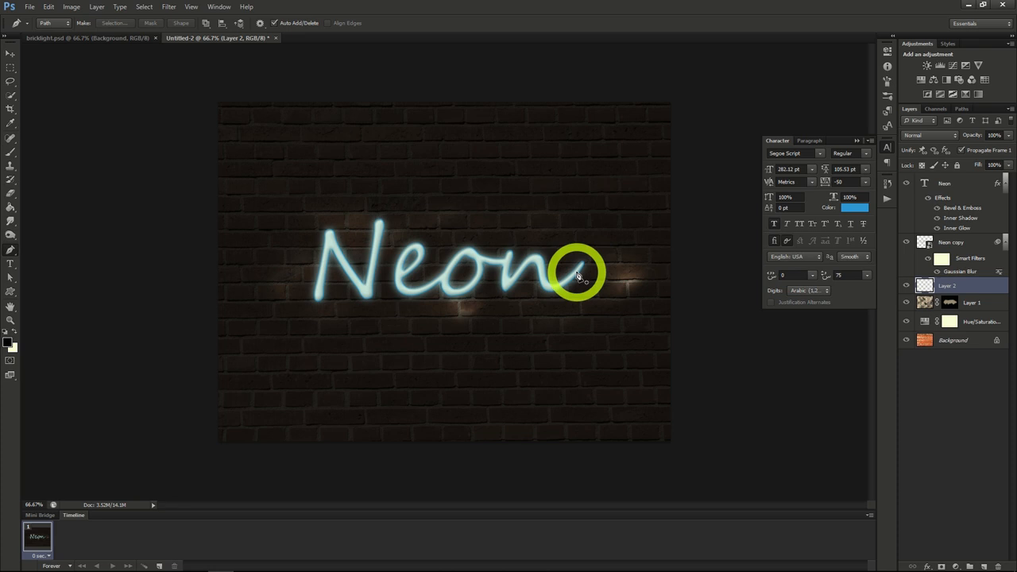
{"action": "left_click_drag", "start_coordinate": [560, 276], "coordinate": [538, 275]}
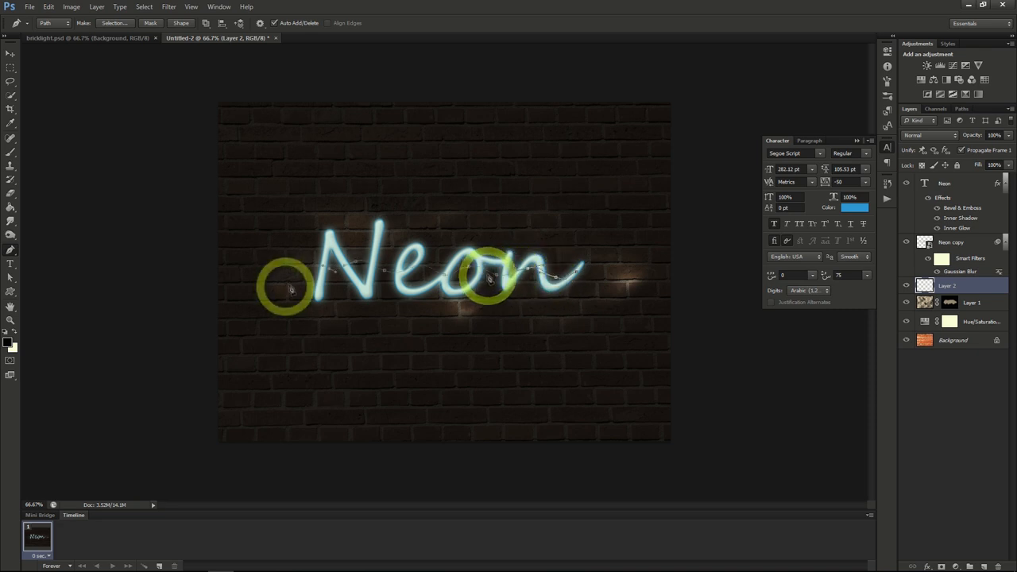
{"action": "right_click", "coordinate": [350, 266]}
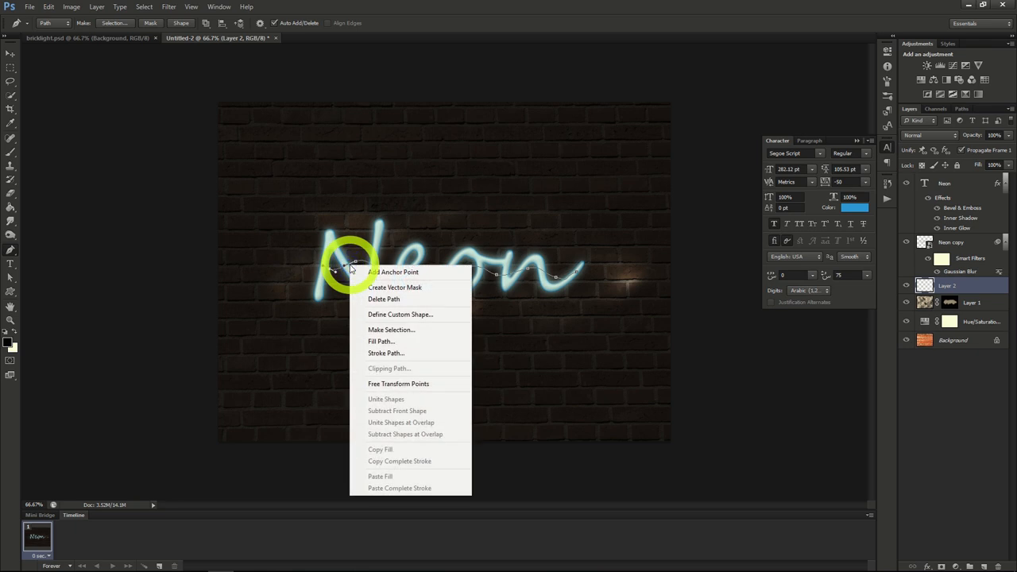
{"action": "left_click", "coordinate": [388, 354]}
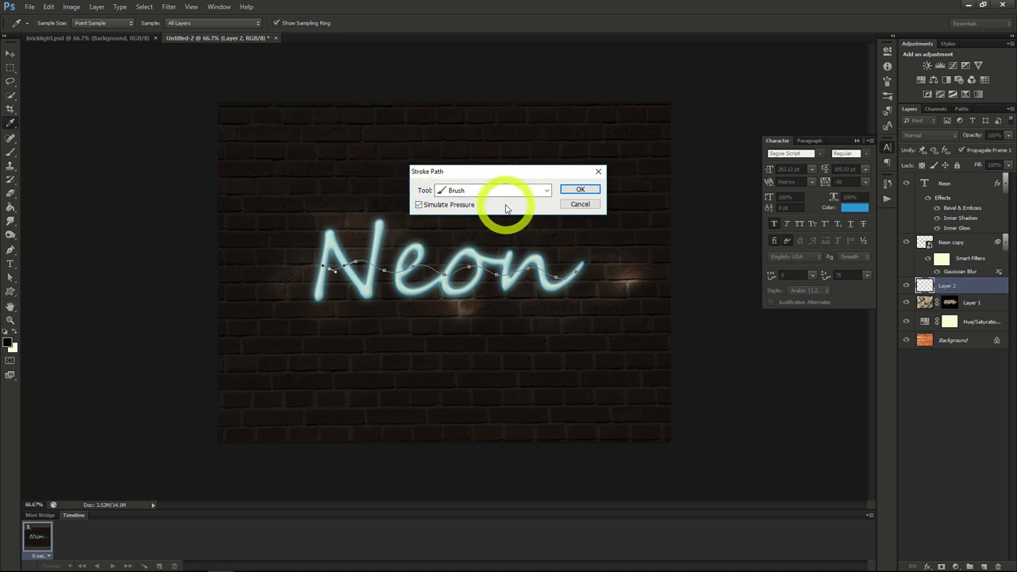
{"action": "left_click", "coordinate": [578, 189]}
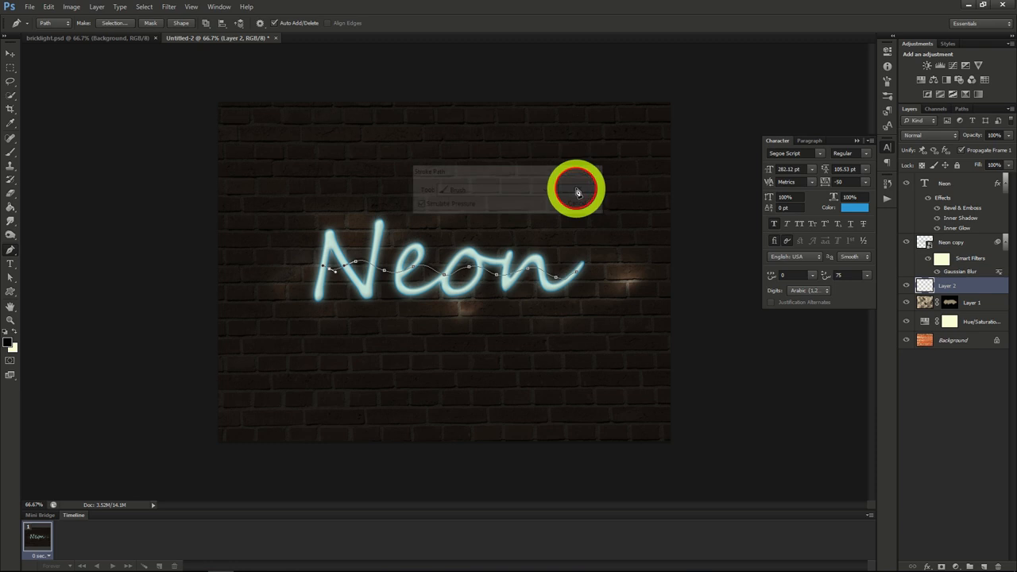
{"action": "right_click", "coordinate": [470, 270]}
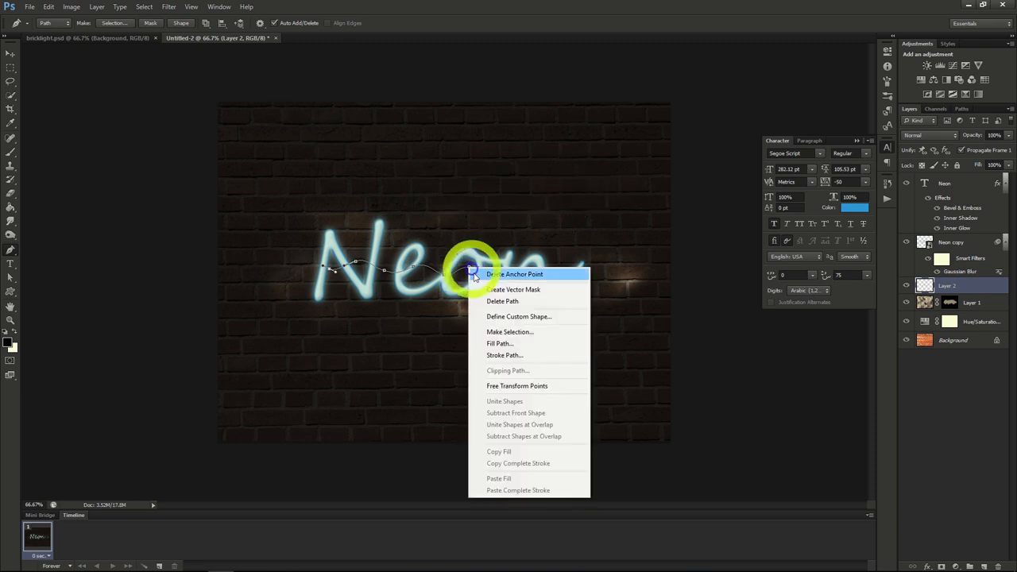
{"action": "left_click", "coordinate": [502, 302]}
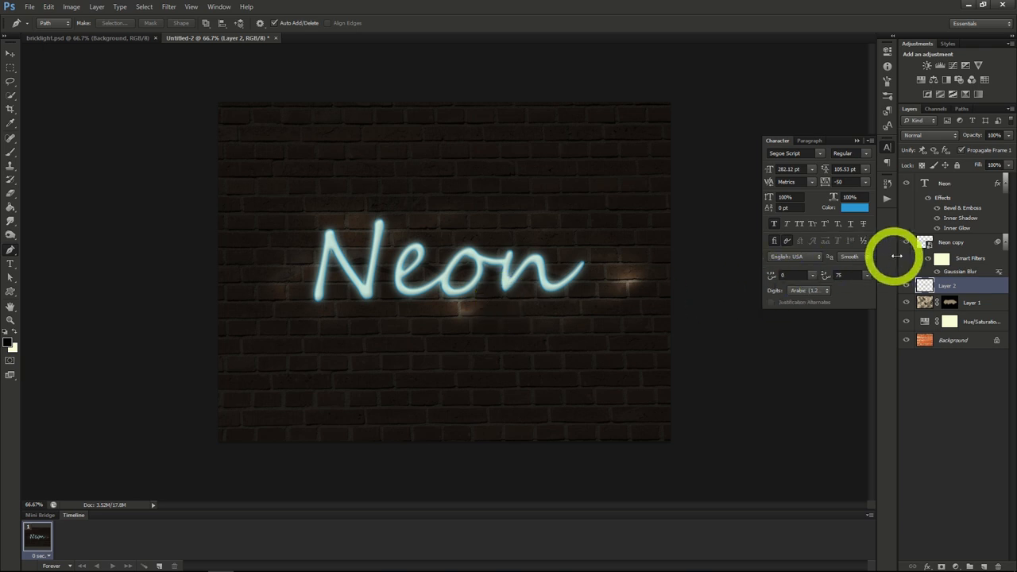
Give the stroked wire on Layer 2 a Bevel & Emboss with depth 245%, size 0 px and a slightly raised soften
{"action": "right_click", "coordinate": [945, 290]}
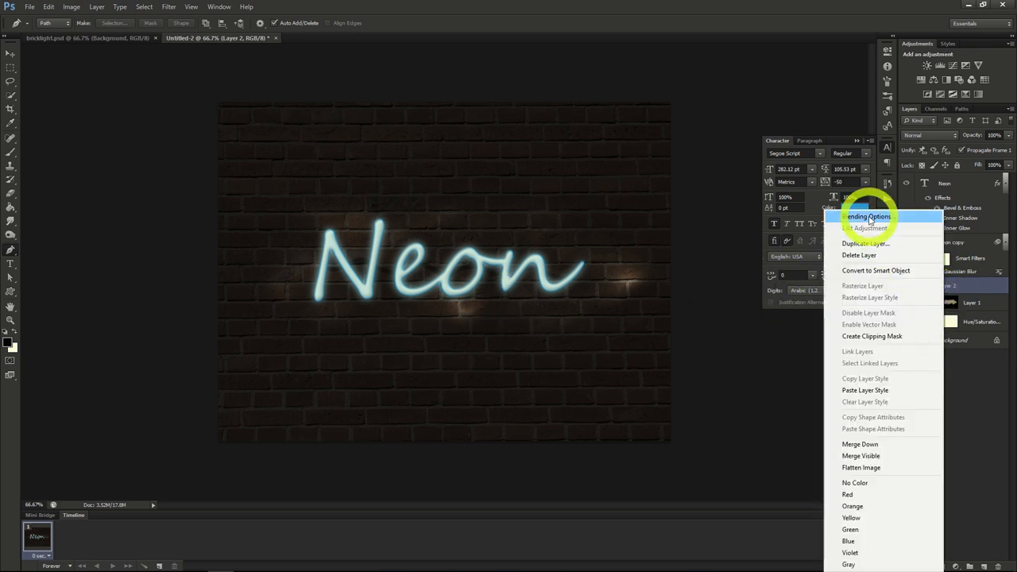
{"action": "left_click", "coordinate": [868, 216]}
{"action": "left_click", "coordinate": [647, 159]}
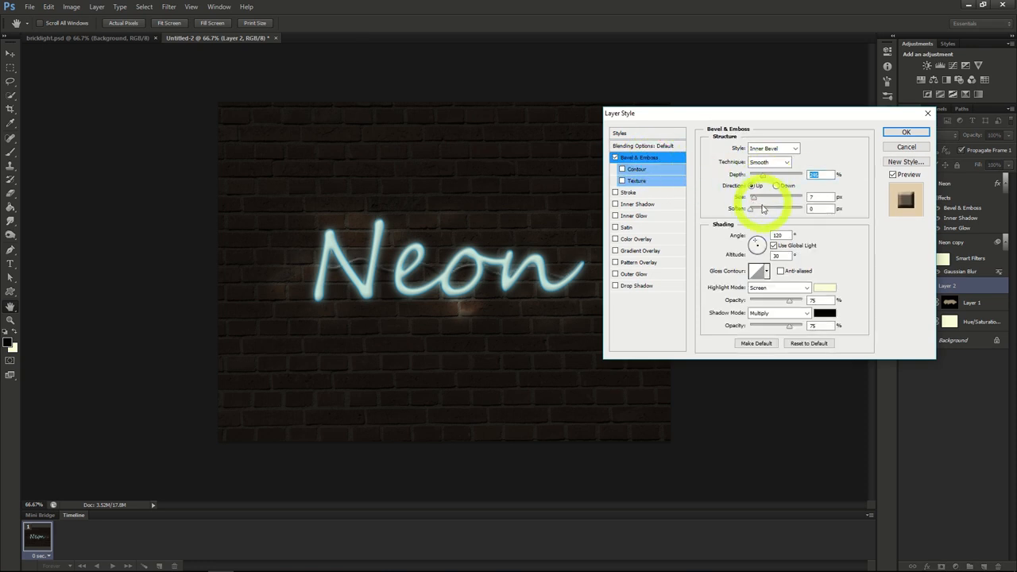
{"action": "mouse_move", "coordinate": [754, 201]}
{"action": "left_mouse_down"}
{"action": "mouse_move", "coordinate": [731, 199]}
{"action": "mouse_move", "coordinate": [751, 214]}
{"action": "left_mouse_up"}
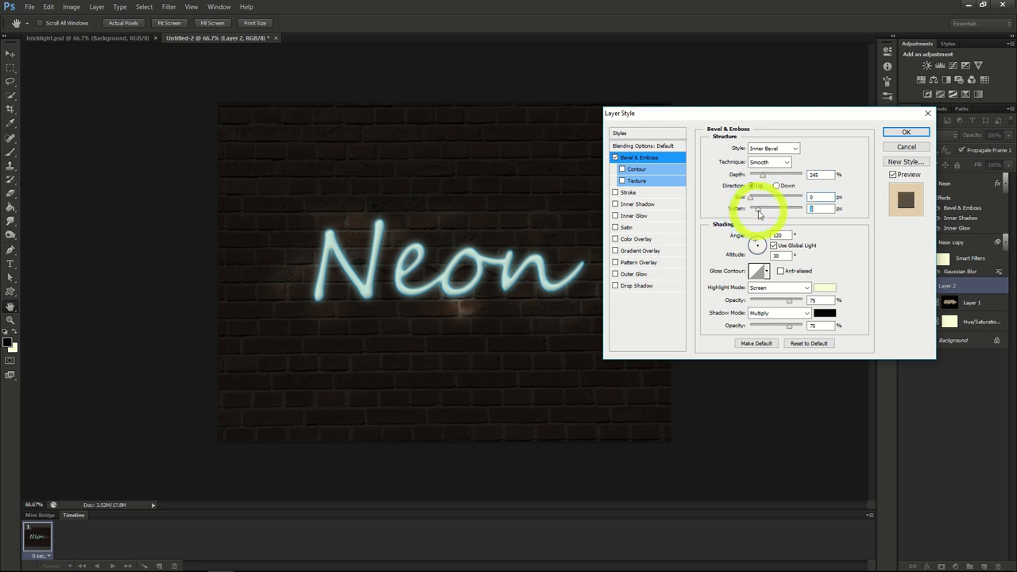
{"action": "left_click", "coordinate": [898, 132]}
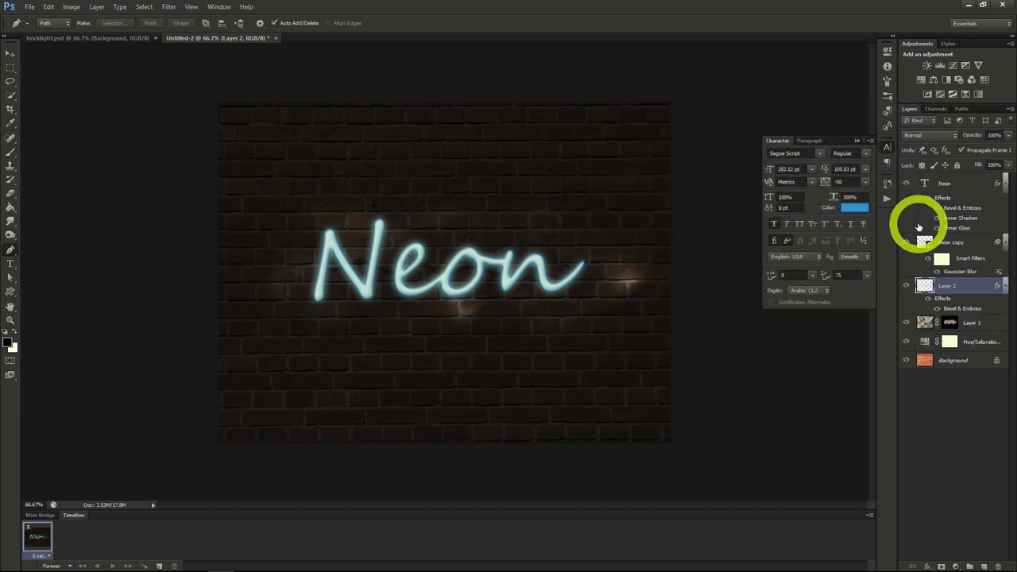
Add a new layer above Layer 2 and set up a soft round 156 px brush at 63% opacity
{"action": "left_click", "coordinate": [984, 566]}
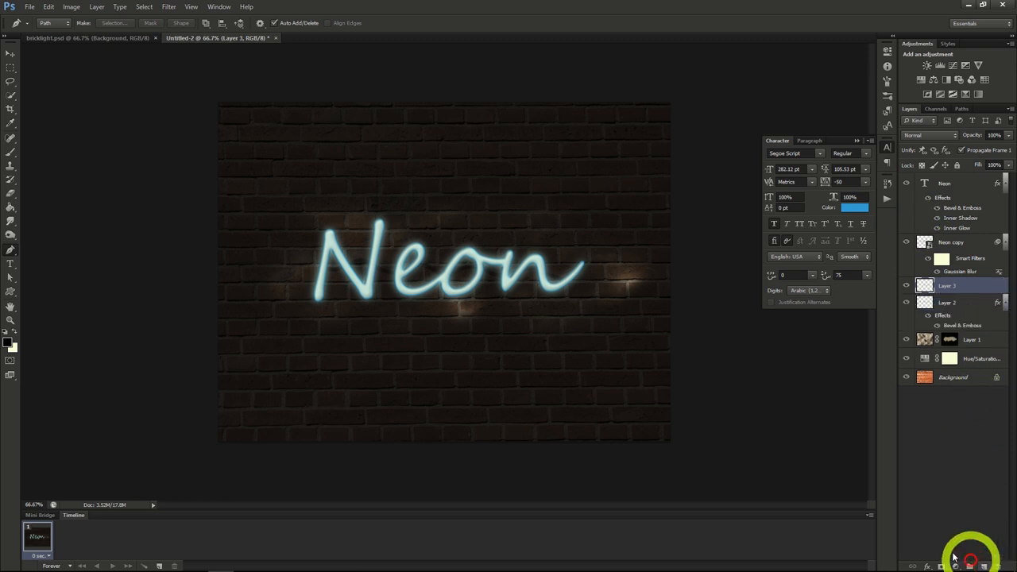
{"action": "left_click", "coordinate": [11, 151]}
{"action": "left_click", "coordinate": [54, 24]}
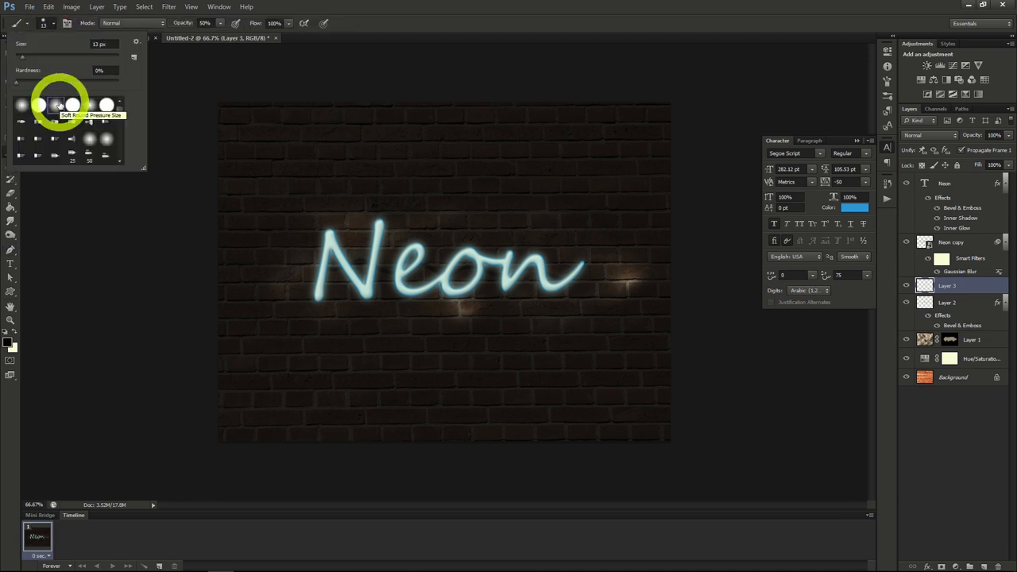
{"action": "left_click", "coordinate": [60, 104]}
{"action": "mouse_move", "coordinate": [23, 61]}
{"action": "left_mouse_down"}
{"action": "mouse_move", "coordinate": [27, 51]}
{"action": "mouse_move", "coordinate": [83, 62]}
{"action": "left_mouse_up"}
{"action": "left_click", "coordinate": [56, 25]}
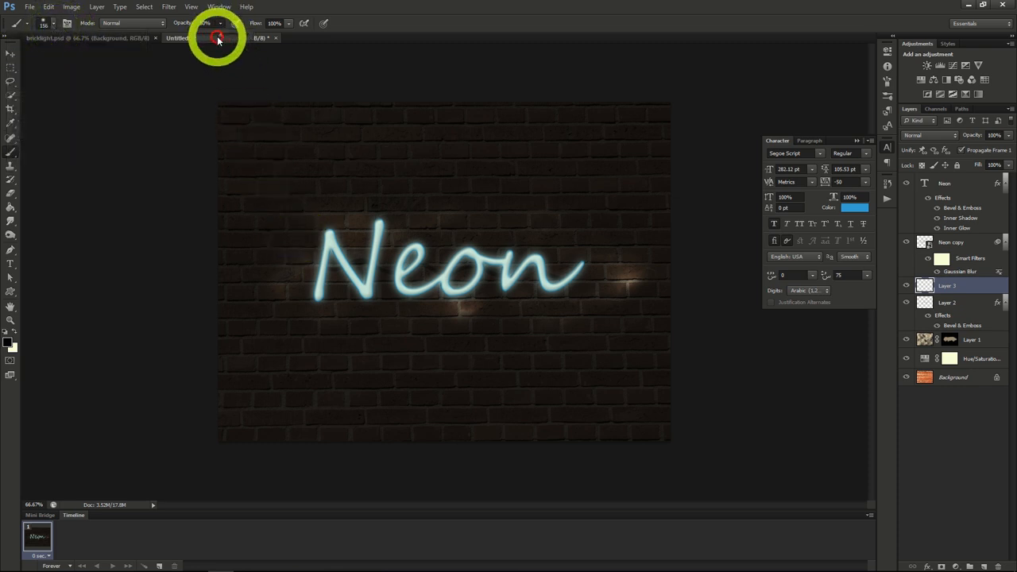
{"action": "left_click_drag", "start_coordinate": [221, 35], "coordinate": [228, 35]}
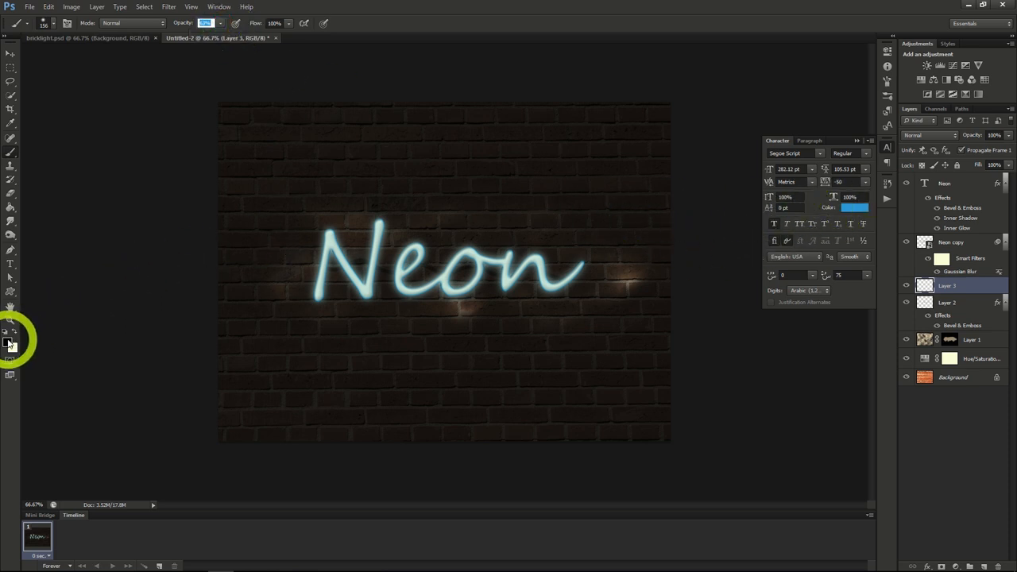
Paint a large teal glow around the Neon text on Layer 3 and set the layer's blend mode to Soft Light
{"action": "left_click", "coordinate": [7, 343]}
{"action": "left_click_drag", "start_coordinate": [327, 220], "coordinate": [291, 265]}
{"action": "mouse_move", "coordinate": [291, 266]}
{"action": "left_mouse_down"}
{"action": "mouse_move", "coordinate": [341, 227]}
{"action": "mouse_move", "coordinate": [374, 277]}
{"action": "mouse_move", "coordinate": [347, 254]}
{"action": "mouse_move", "coordinate": [425, 238]}
{"action": "mouse_move", "coordinate": [588, 262]}
{"action": "left_mouse_up"}
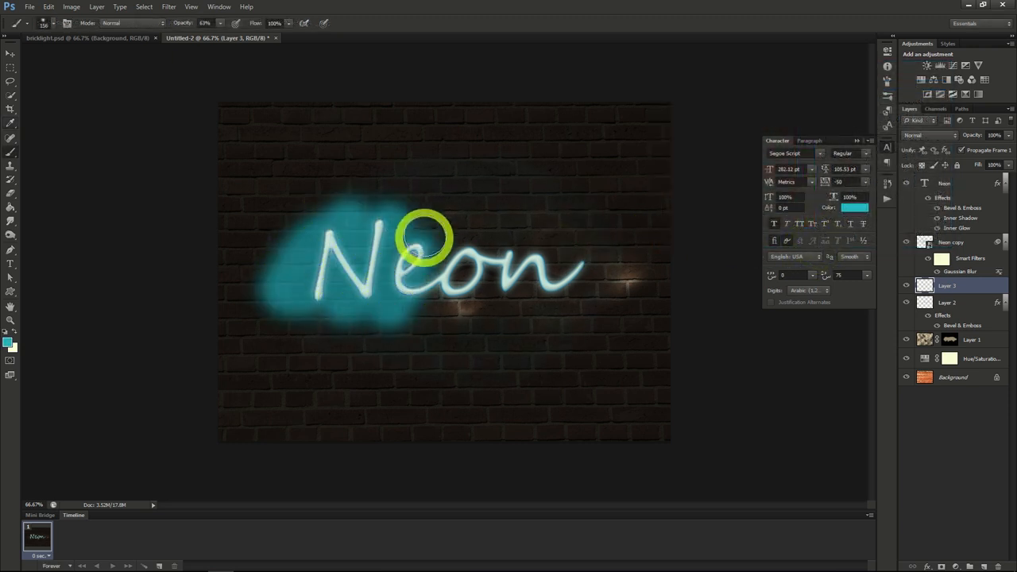
{"action": "left_click", "coordinate": [926, 136]}
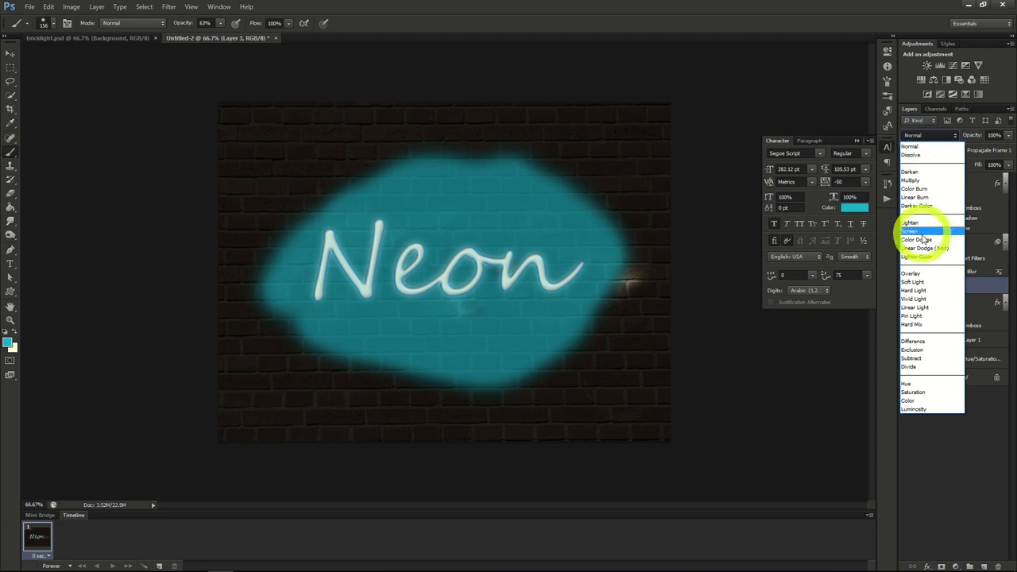
{"action": "left_click", "coordinate": [923, 283]}
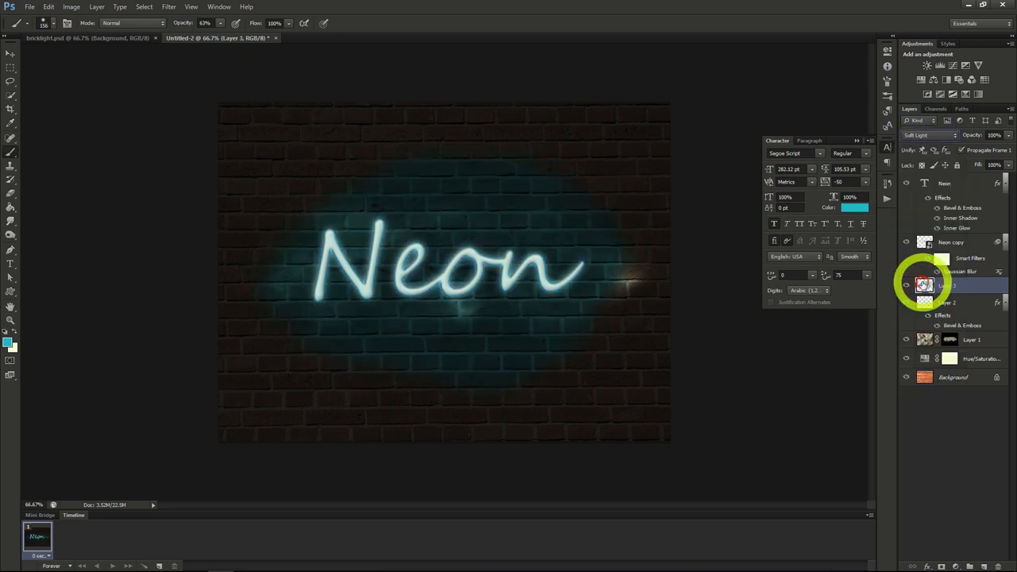